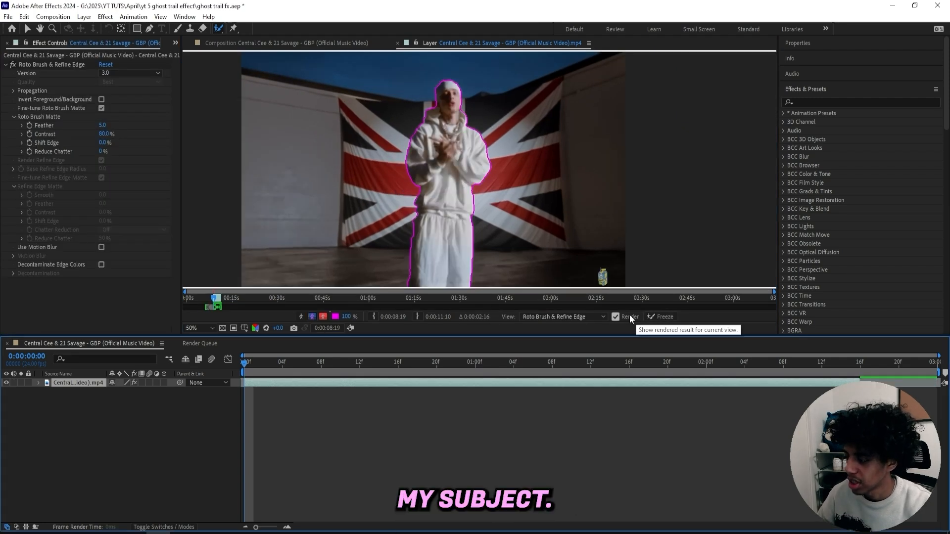
# Freeze the Roto Brush segmentation of the subject and preview the cutout in the composition.
pyautogui.click(662, 316)
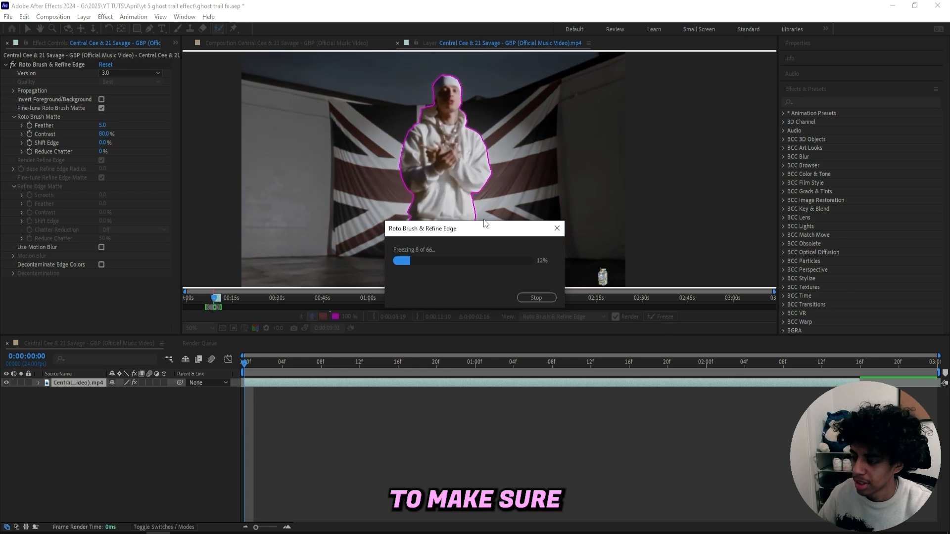
pyautogui.moveTo(485, 223); pyautogui.dragTo(481, 268)
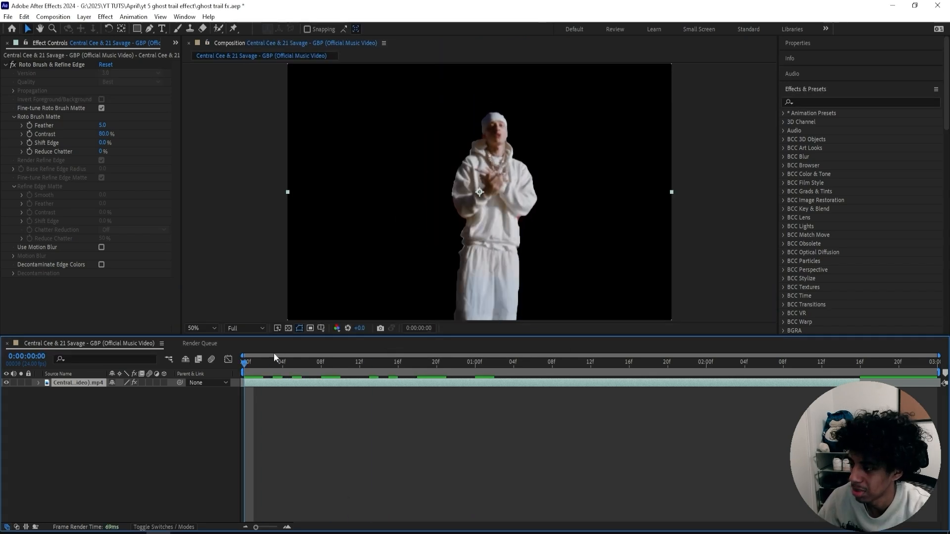
pyautogui.press('space')
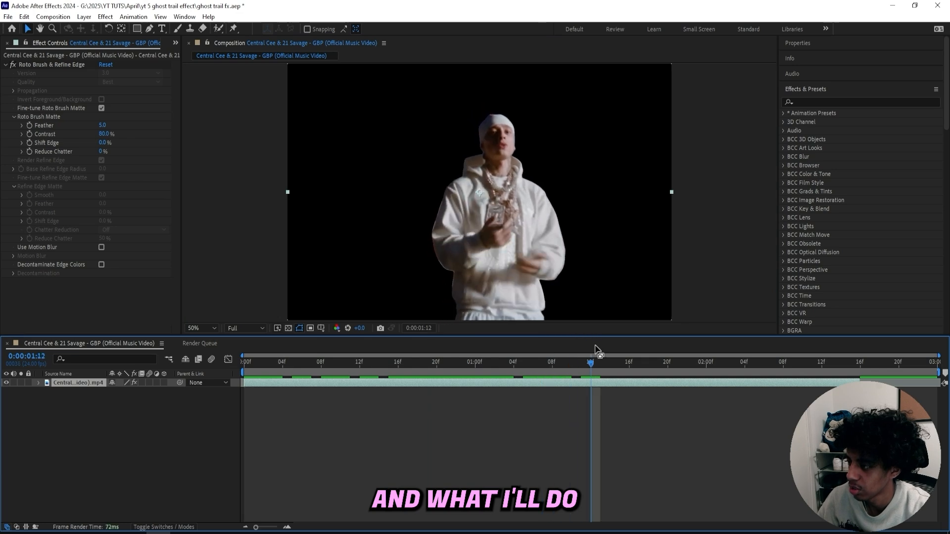
# Apply the Refine Soft Matte effect to the footage with Additional Edge Radius 4.0 and Feather about 5.8.
pyautogui.click(803, 101)
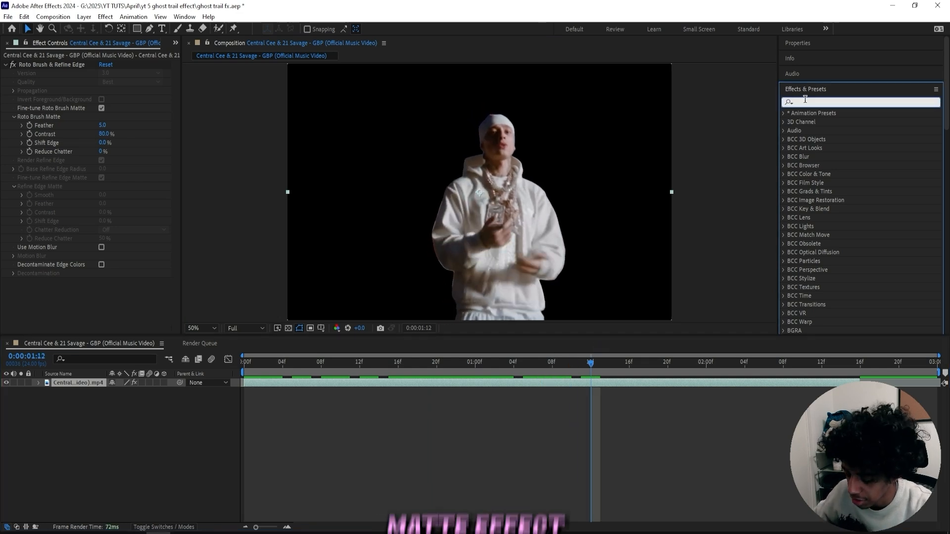
pyautogui.write('refine soft')
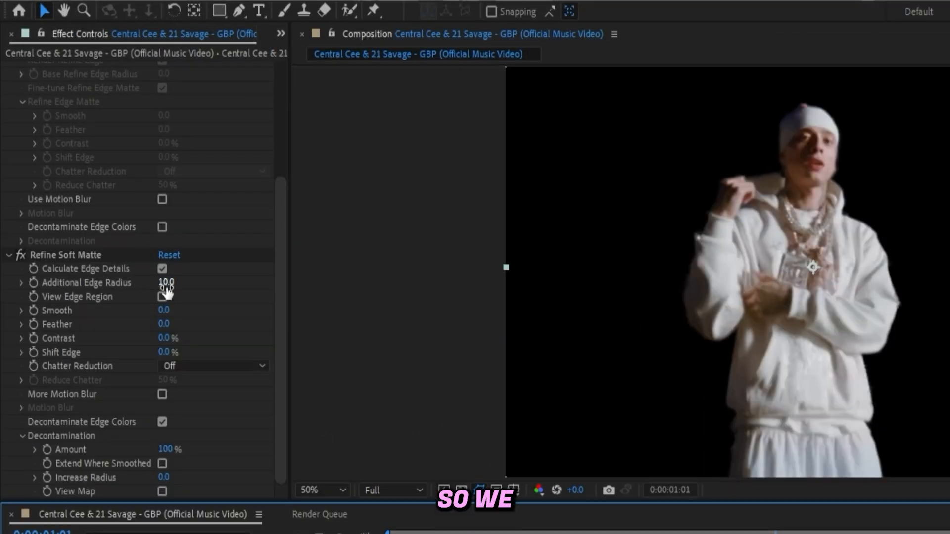
pyautogui.moveTo(104, 198); pyautogui.dragTo(80, 199)
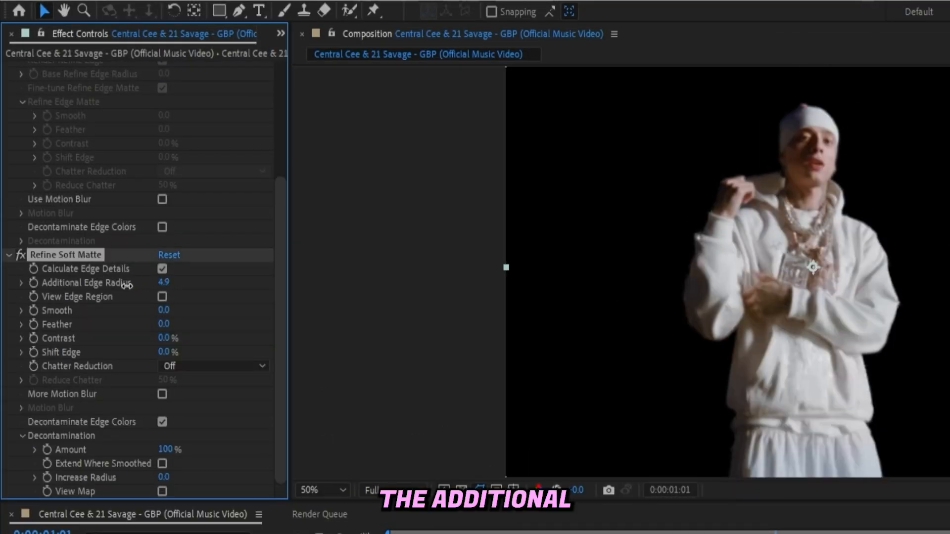
pyautogui.moveTo(164, 326); pyautogui.dragTo(213, 317)
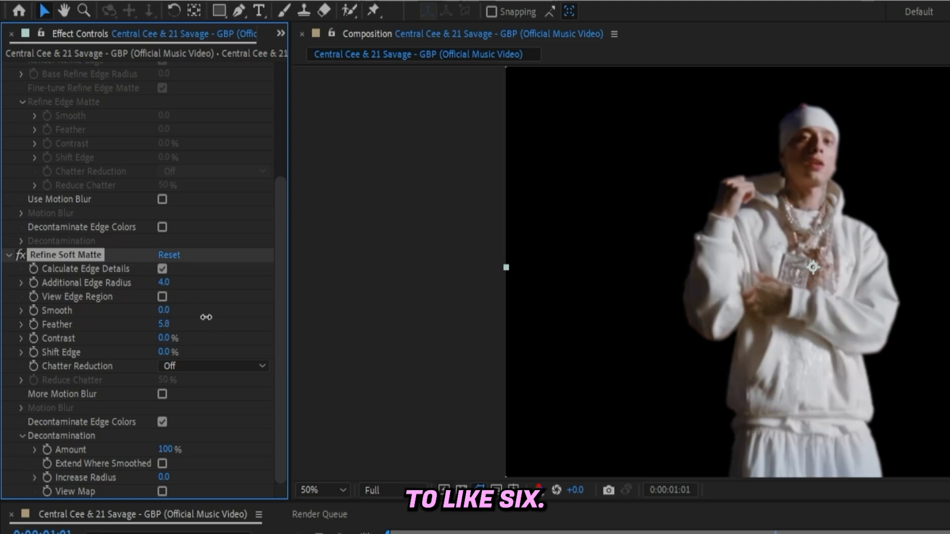
# Examine the cutout's edges up close with Refine Soft Matte off and on, and fit the composition back in the viewer.
pyautogui.scroll(4, 909, 297)
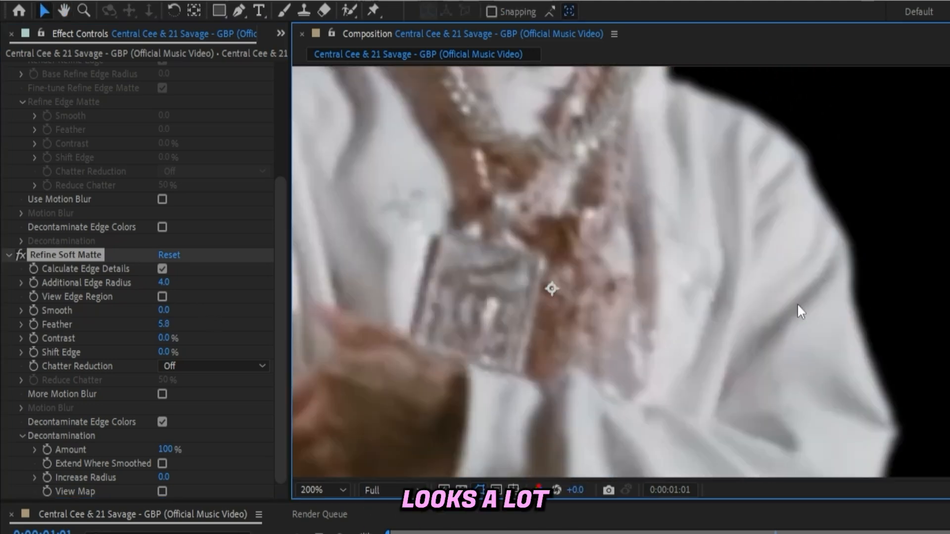
pyautogui.moveTo(882, 222); pyautogui.dragTo(821, 262)
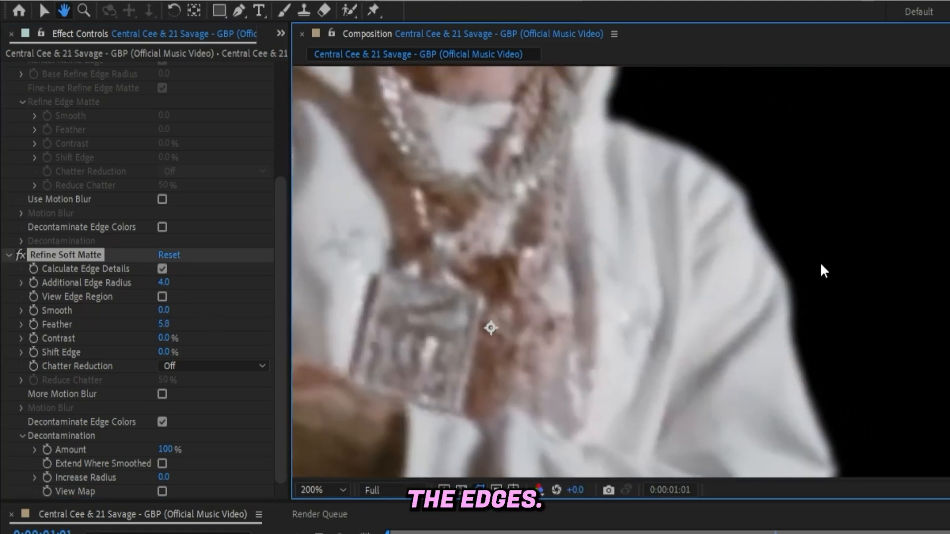
pyautogui.click(17, 254)
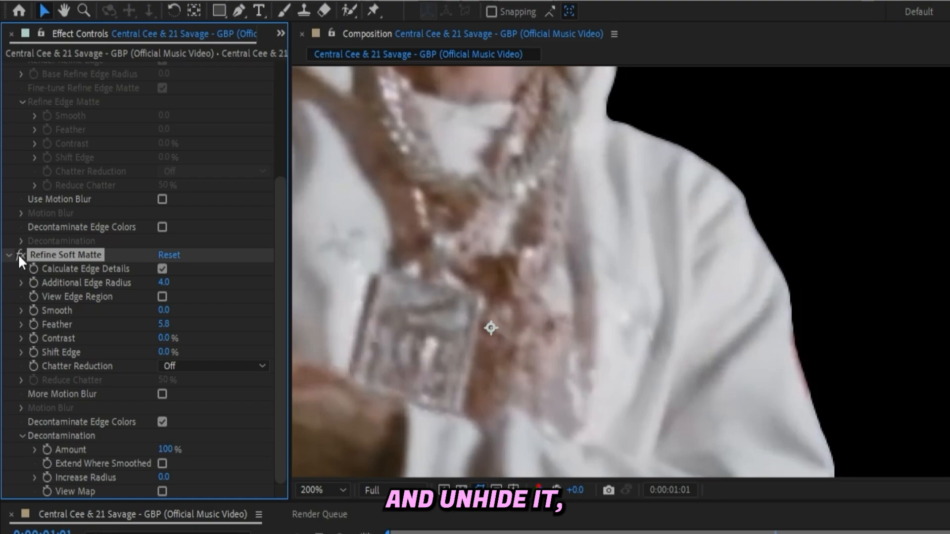
pyautogui.scroll(-4, 408, 267)
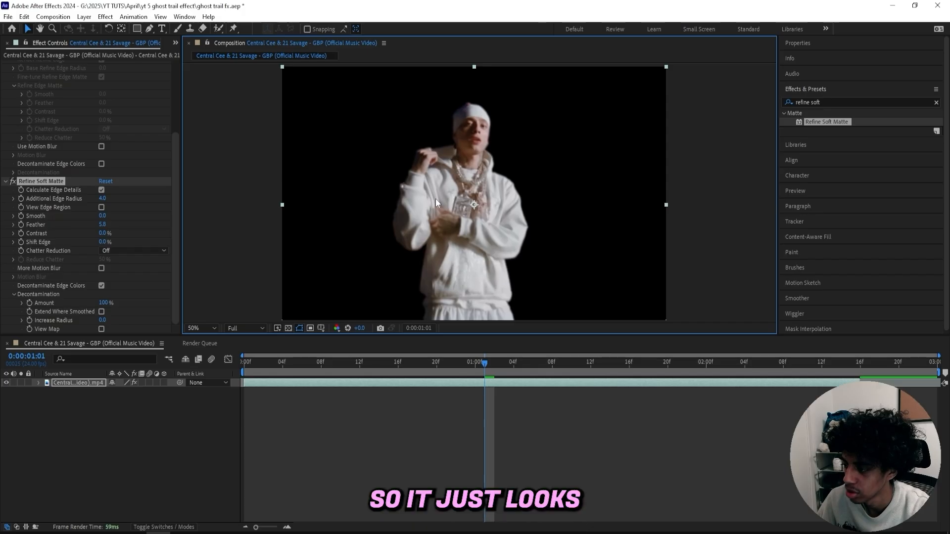
pyautogui.click(194, 329)
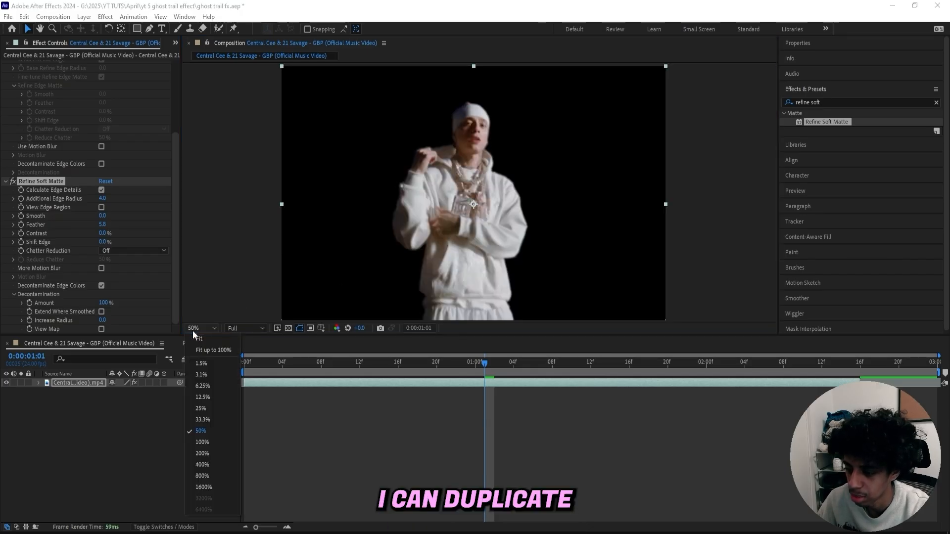
pyautogui.click(199, 338)
# Duplicate the rotoscoped video layer twice to make three stacked copies.
pyautogui.click(373, 384)
pyautogui.hotkey('ctrl', 'd')
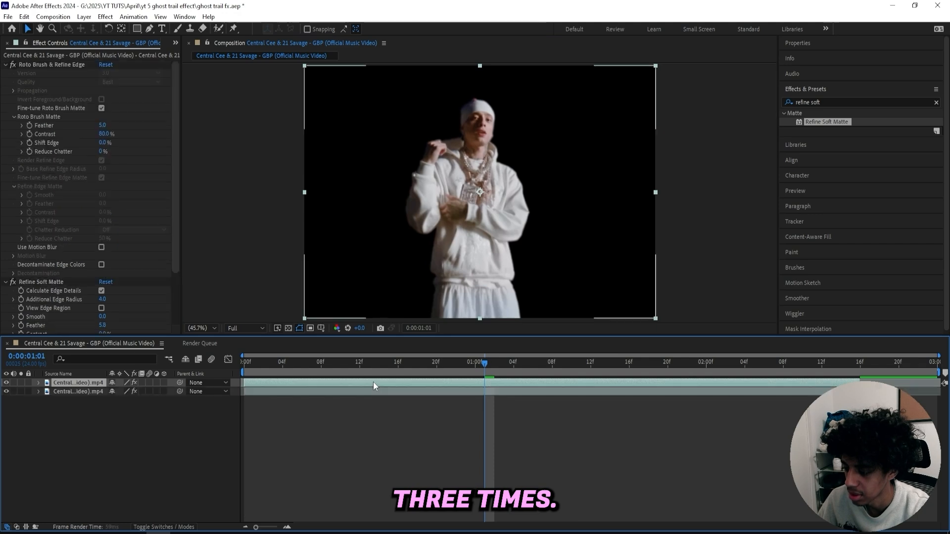
pyautogui.hotkey('ctrl', 'd')
pyautogui.click(366, 393)
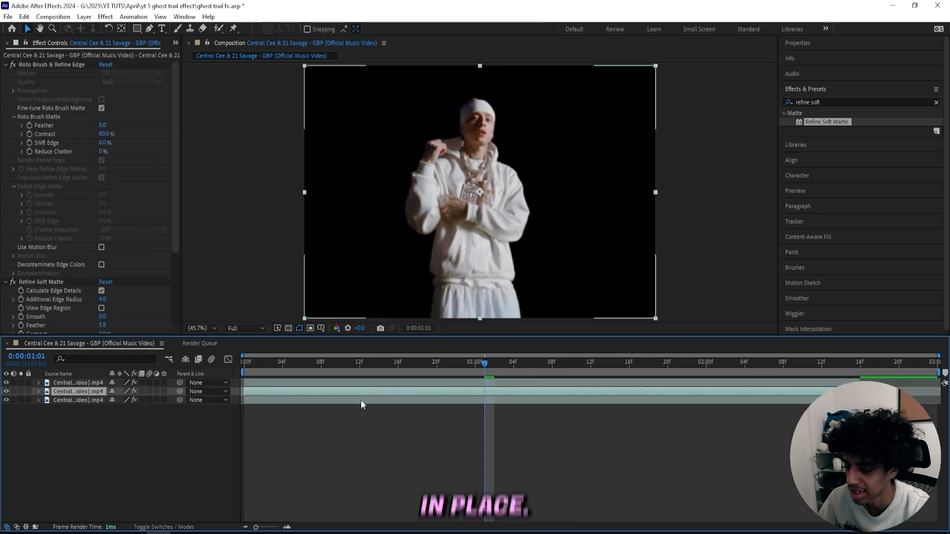
# Delete all effects from the bottom copy of the video layer to restore its full background.
pyautogui.click(361, 399)
pyautogui.click(44, 282)
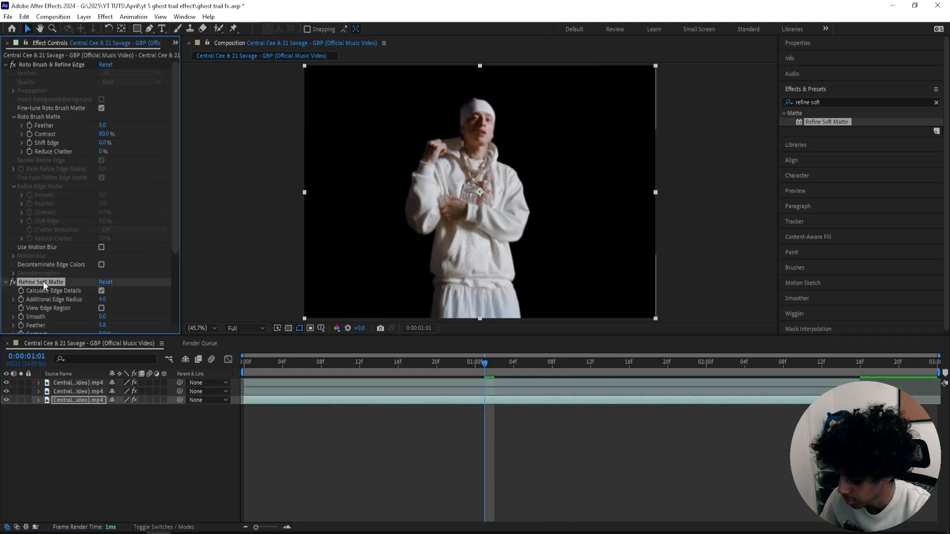
pyautogui.hotkey('ctrl', 'a')
pyautogui.press('Delete')
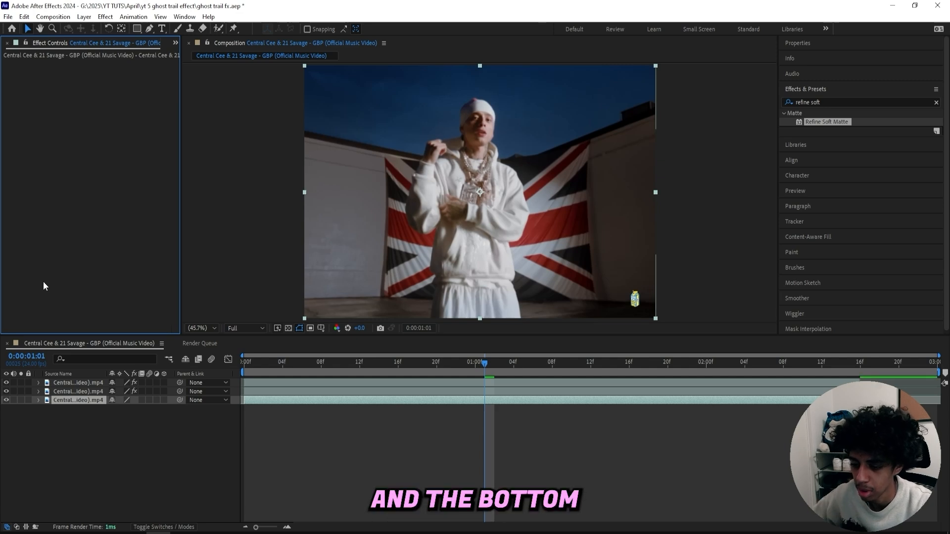
# Rename the bottom video layer as bg.
pyautogui.rightClick(102, 400)
pyautogui.click(124, 390)
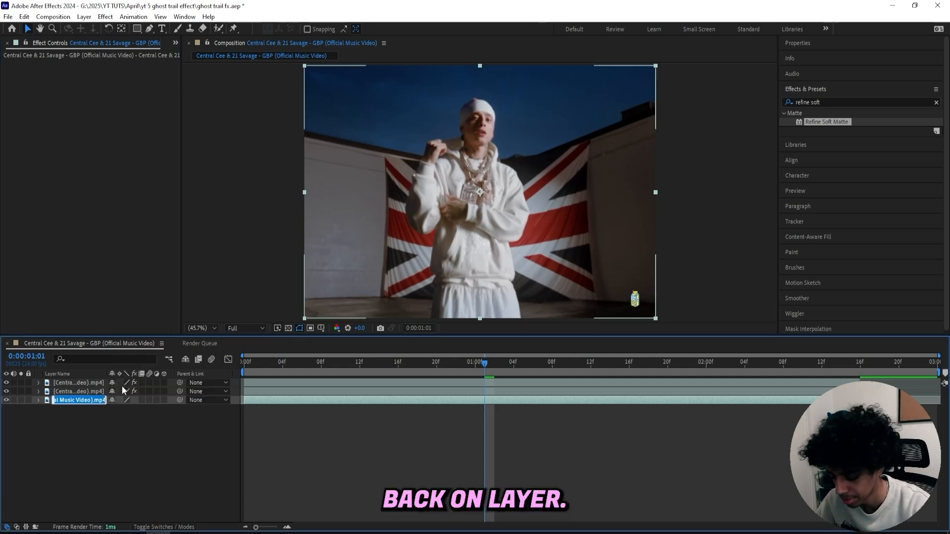
pyautogui.write('bg')
pyautogui.click(93, 424)
# Rename the middle video layer as ghost.
pyautogui.rightClick(88, 391)
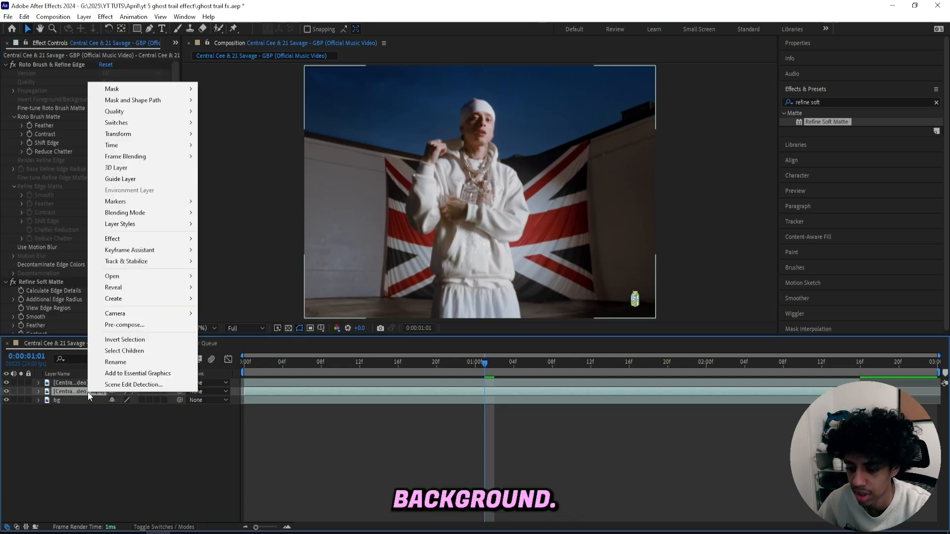
pyautogui.click(116, 363)
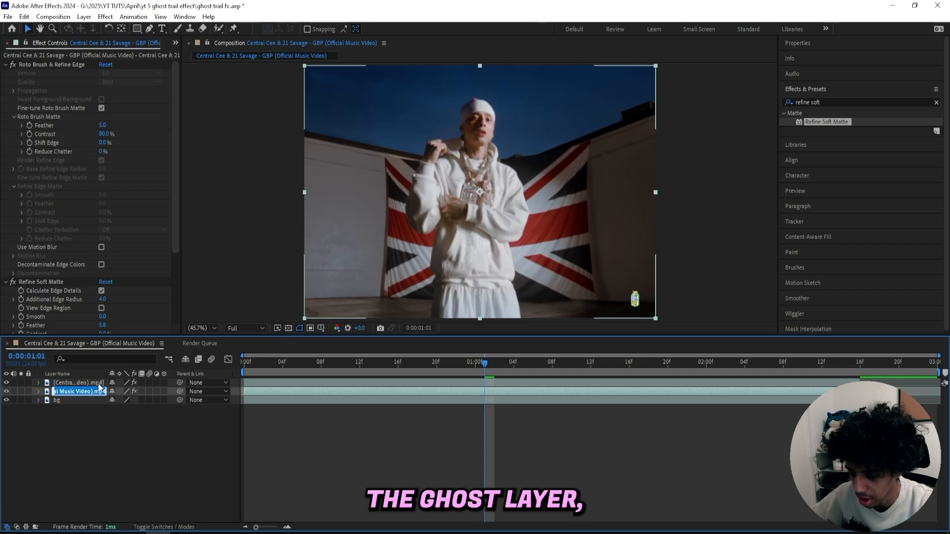
pyautogui.write('ghost')
pyautogui.press('Return')
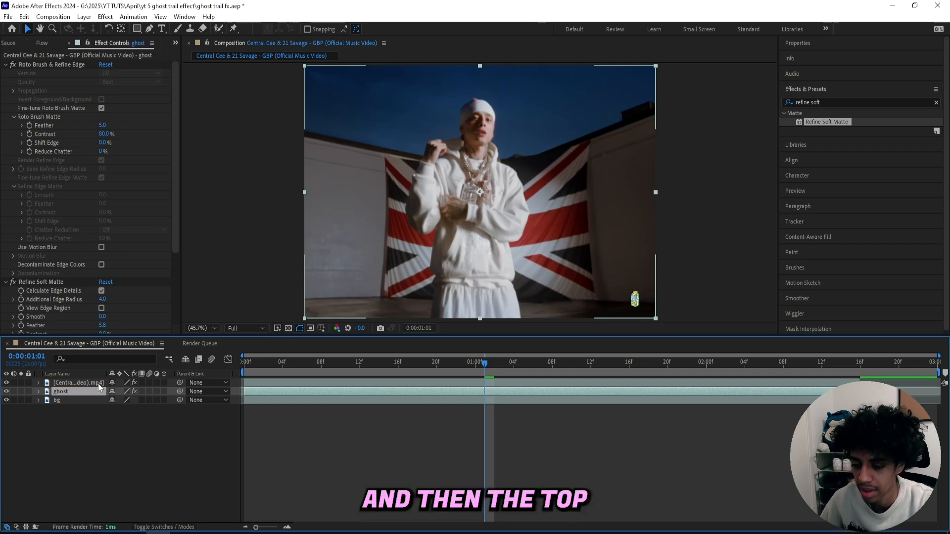
# Rename the top video layer as subject.
pyautogui.rightClick(98, 384)
pyautogui.click(144, 354)
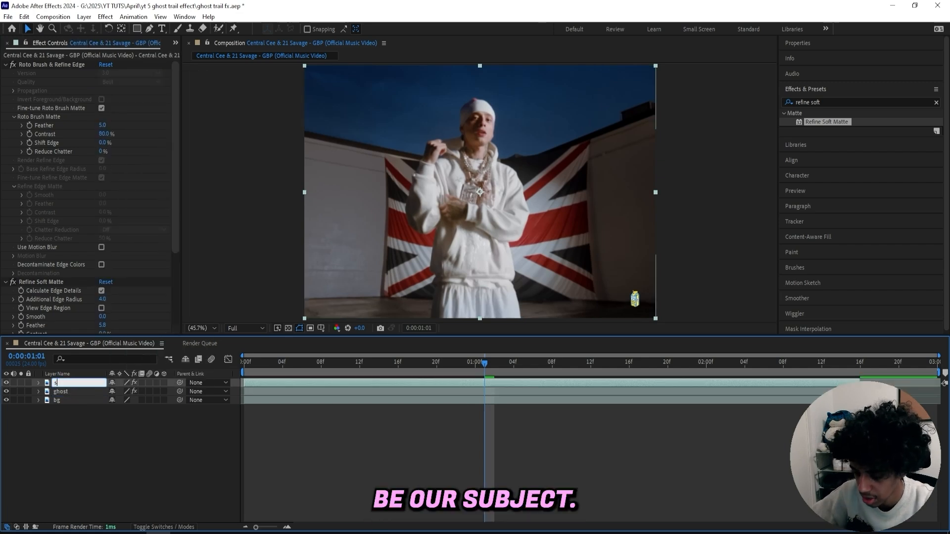
pyautogui.write('subject')
pyautogui.click(70, 391)
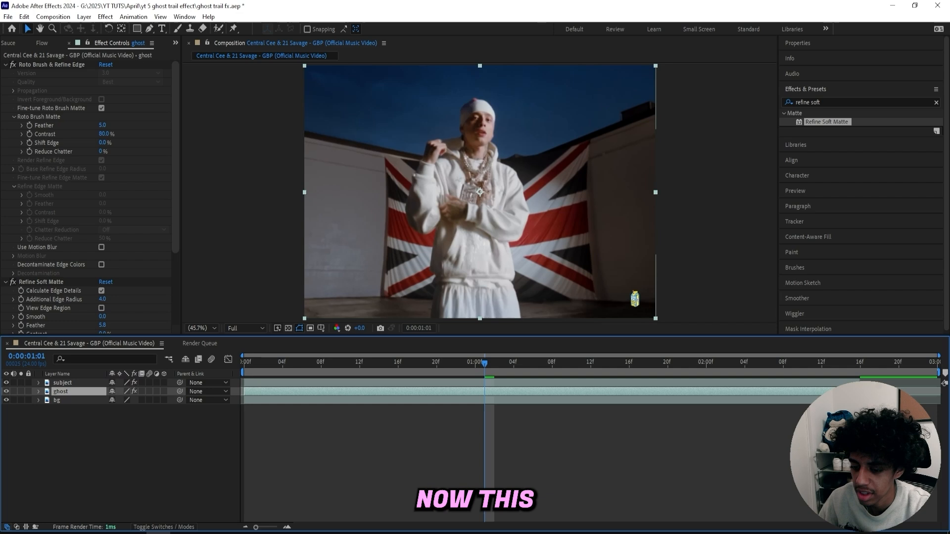
pyautogui.moveTo(78, 392)
pyautogui.mouseDown()
pyautogui.moveTo(84, 382)
pyautogui.moveTo(76, 391)
pyautogui.mouseUp()
pyautogui.click(73, 384)
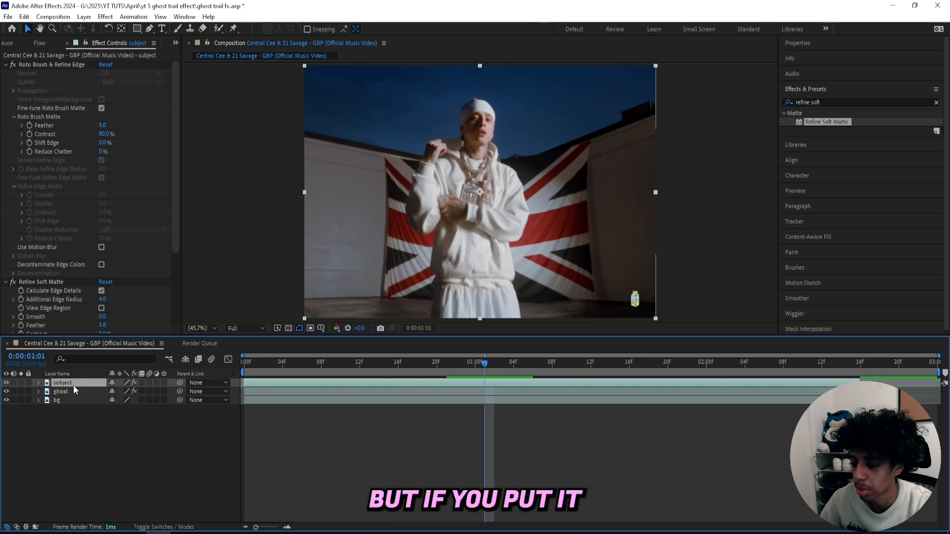
# Pre-compose the ghost layer, moving all its attributes into the new composition.
pyautogui.click(82, 393)
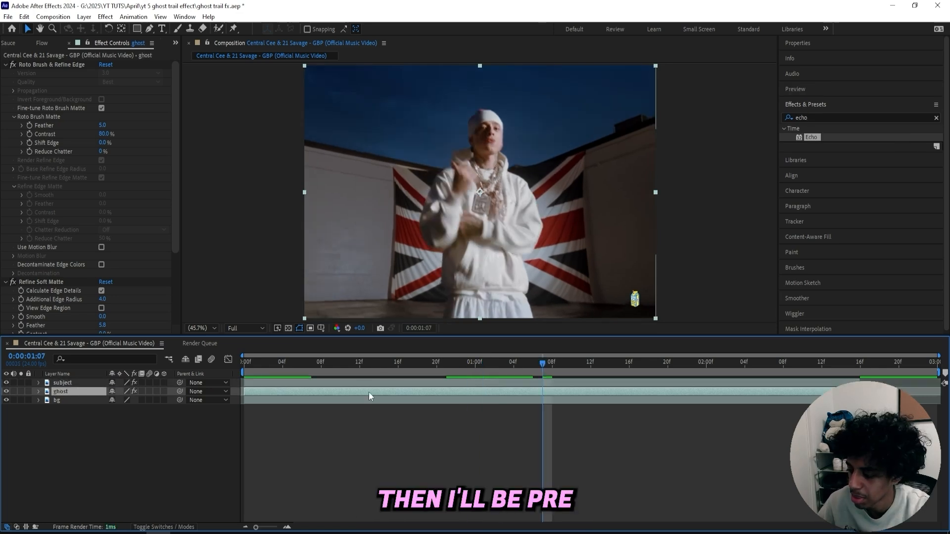
pyautogui.rightClick(370, 392)
pyautogui.click(415, 326)
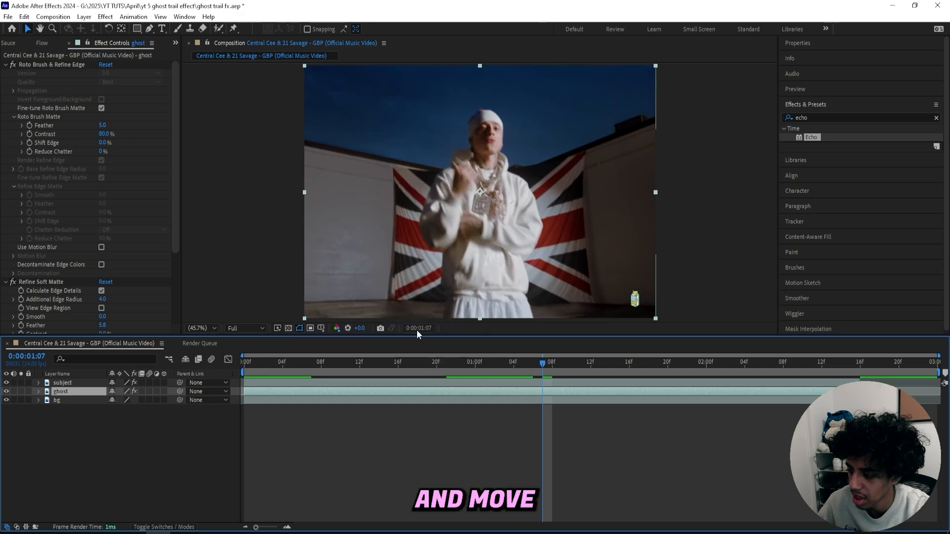
pyautogui.click(480, 337)
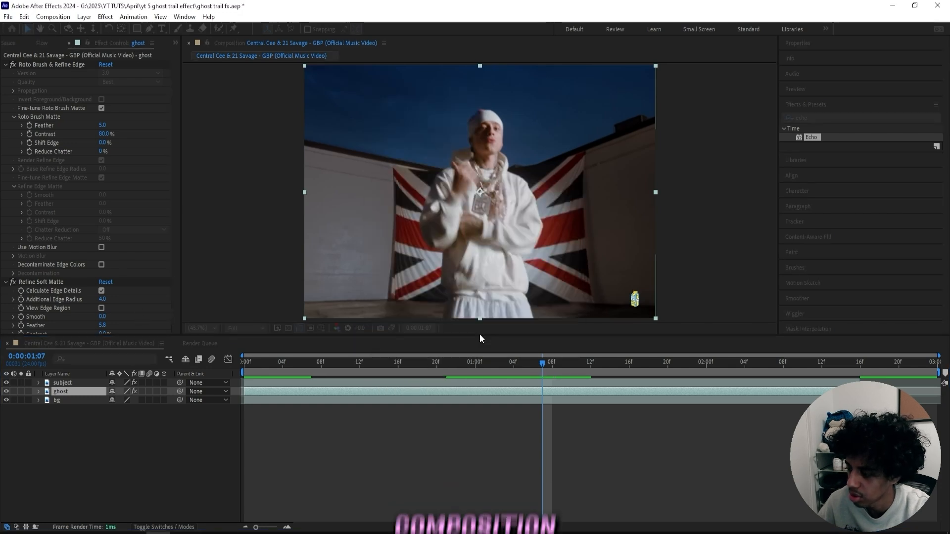
# Find the Pixel Motion Blur effect and apply it to the pre-composed ghost layer.
pyautogui.click(936, 118)
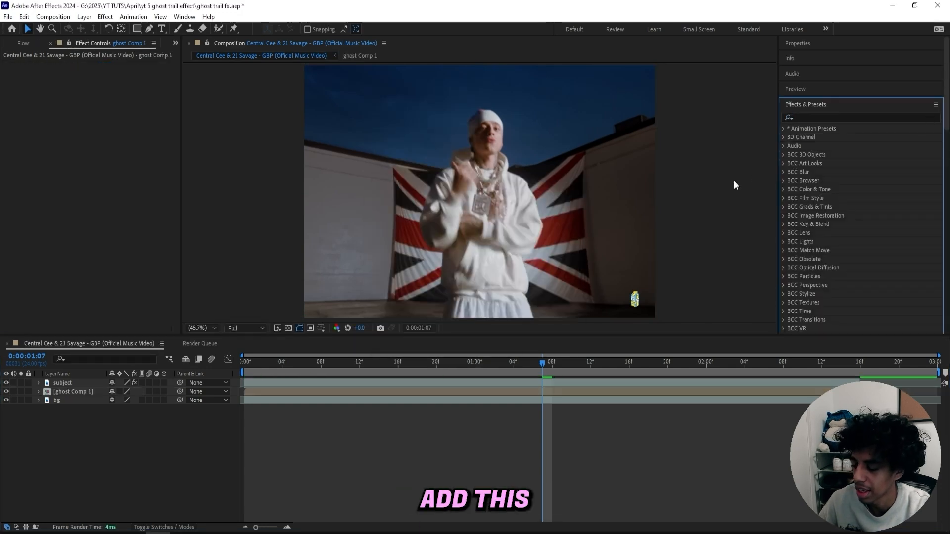
pyautogui.click(813, 116)
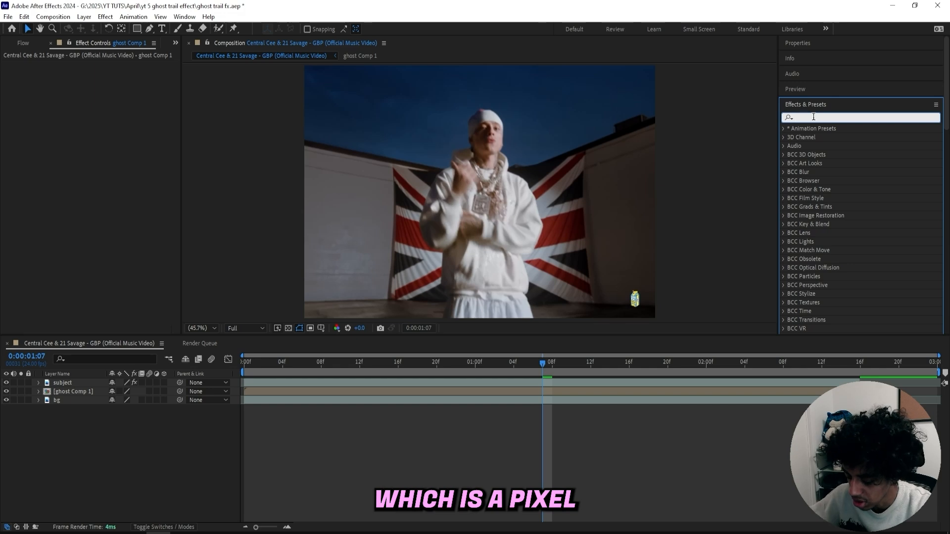
pyautogui.write('pixel moti')
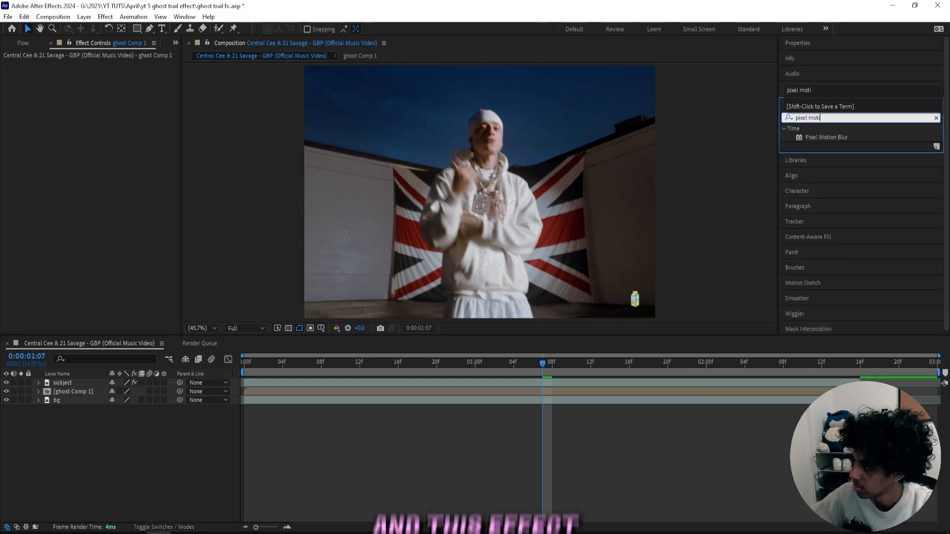
pyautogui.write('o')
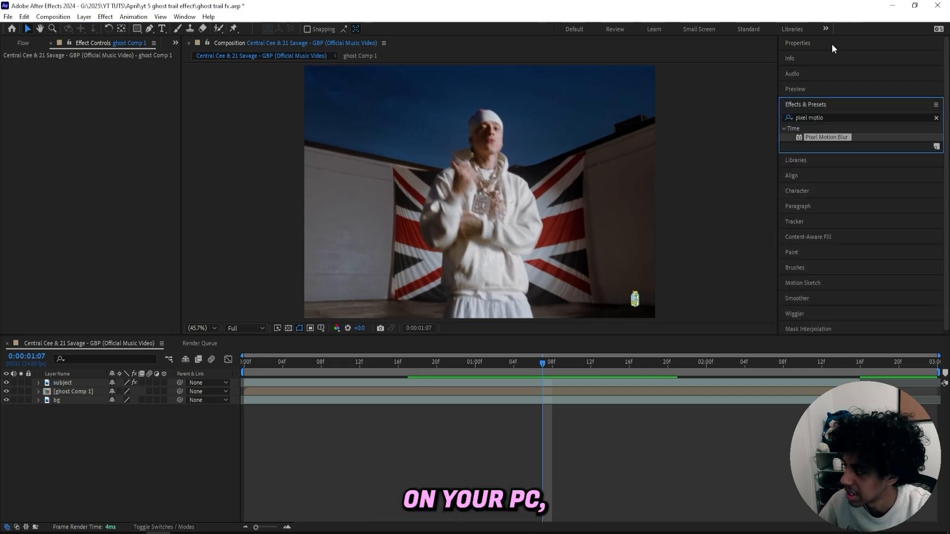
pyautogui.moveTo(826, 137); pyautogui.dragTo(542, 389)
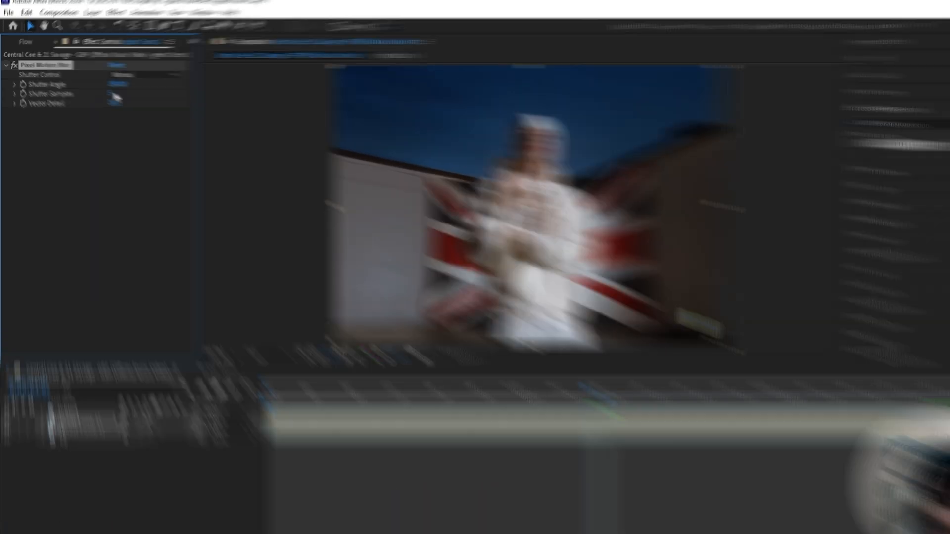
# Set the ghost layer's Pixel Motion Blur to 20 Shutter Samples and a Shutter Angle of 500.
pyautogui.click(101, 90)
pyautogui.write('18')
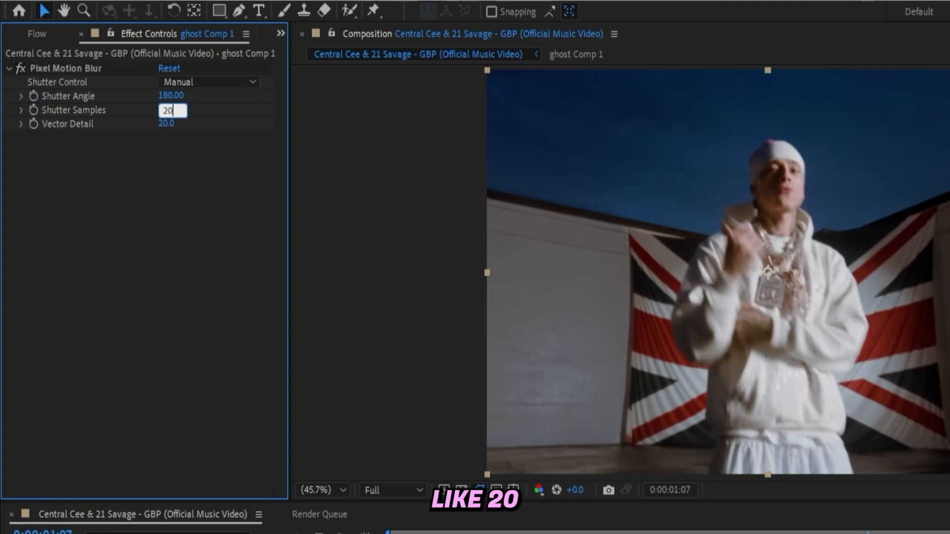
pyautogui.write('0')
pyautogui.press('Return')
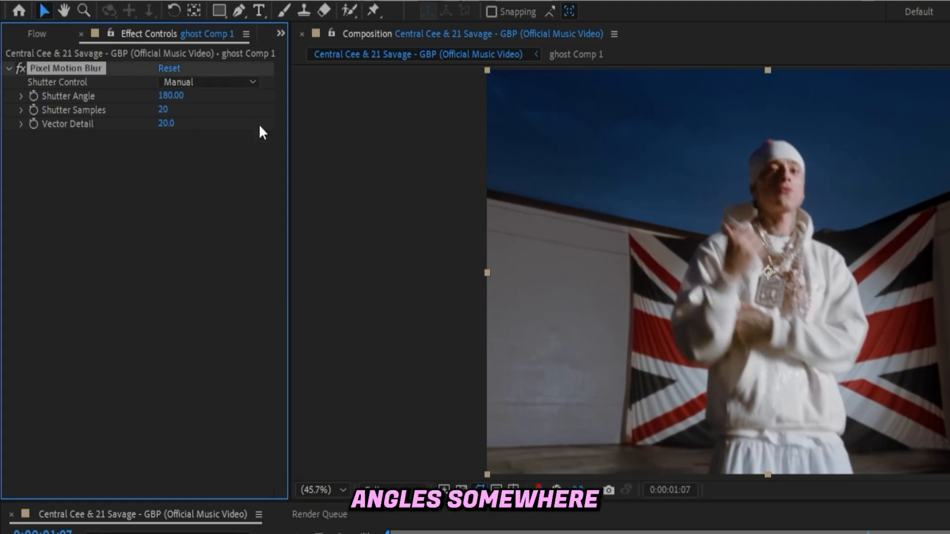
pyautogui.click(176, 96)
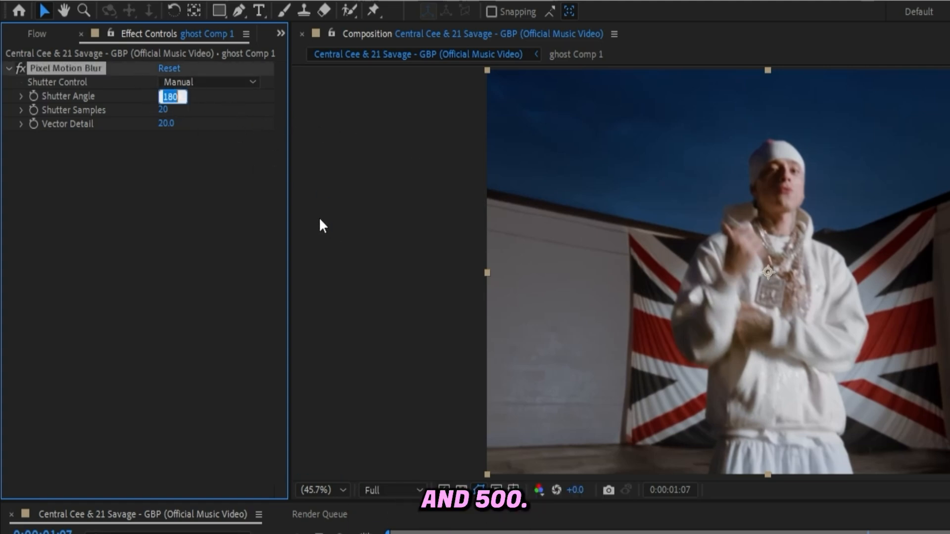
pyautogui.write('500')
pyautogui.press('Return')
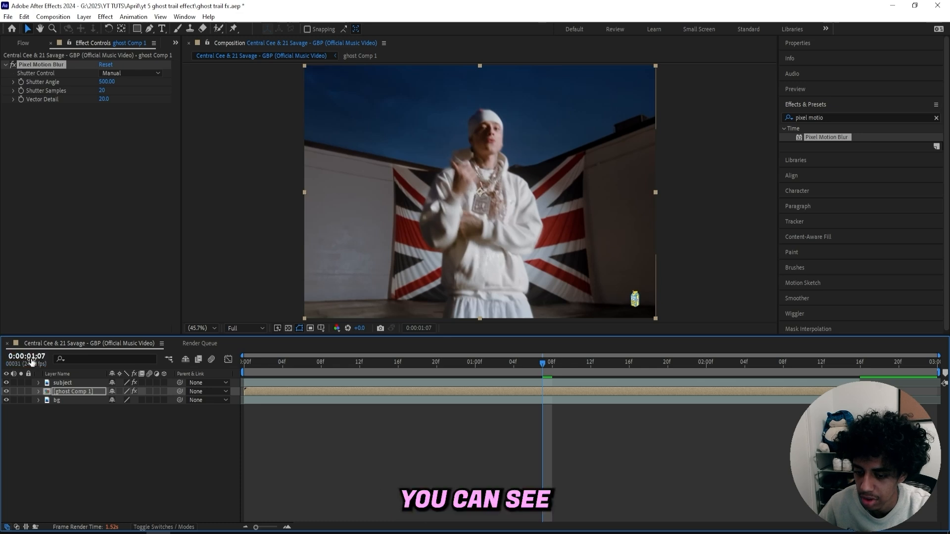
# Preview the blurred ghost layer without the subject, and apply the Sapphire S_TimeWarpRGB effect to the ghost layer.
pyautogui.click(7, 383)
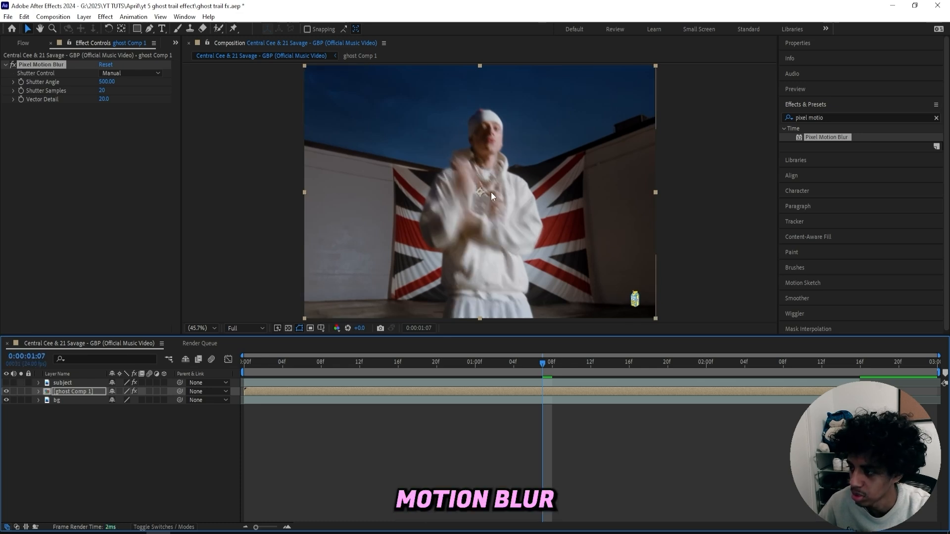
pyautogui.moveTo(533, 367); pyautogui.dragTo(506, 364)
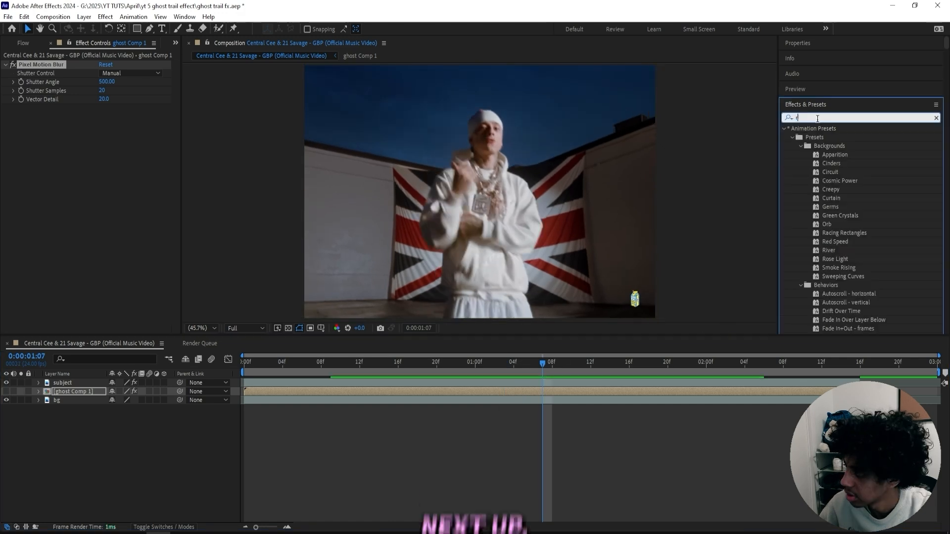
pyautogui.write('time')
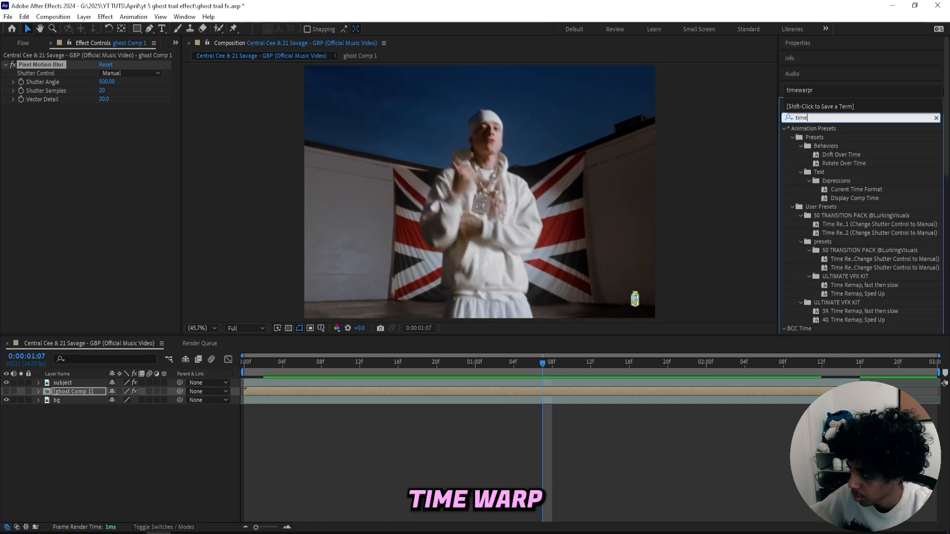
pyautogui.write('warprg')
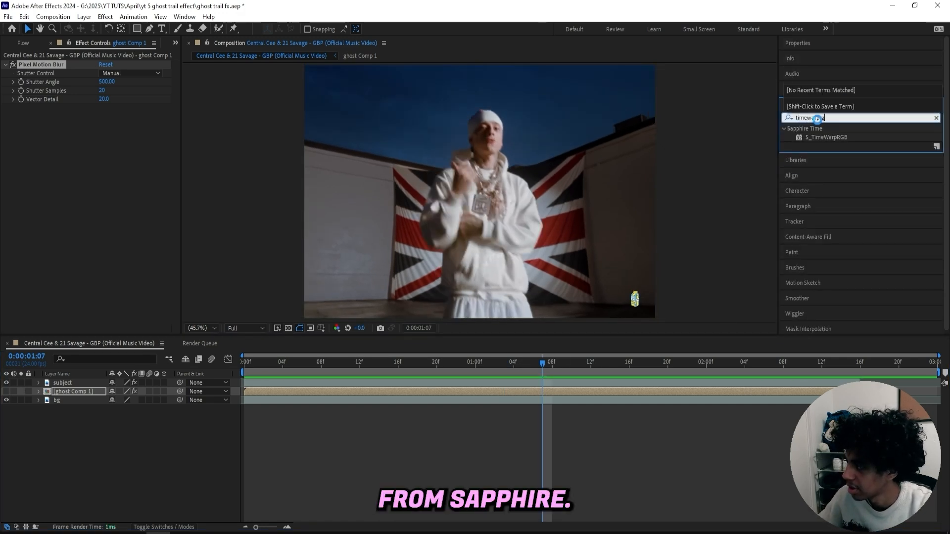
pyautogui.doubleClick(826, 137)
# Hide the subject layer to examine the RGB-shifted ghost on its own.
pyautogui.click(6, 383)
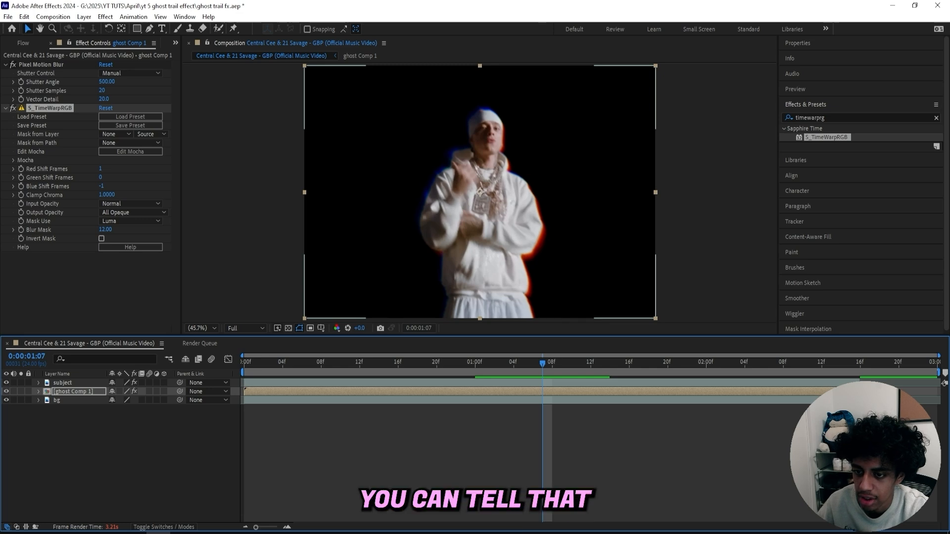
pyautogui.click(2, 383)
pyautogui.click(6, 383)
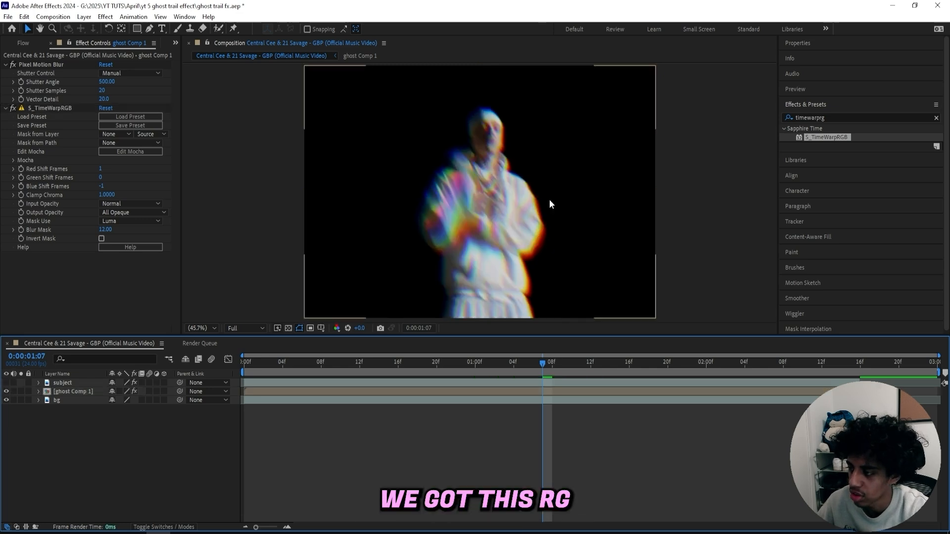
# Search the effects for chromatic and highlight VR Chromatic Aberrations as an alternative to the Sapphire effect.
pyautogui.click(821, 124)
pyautogui.click(821, 121)
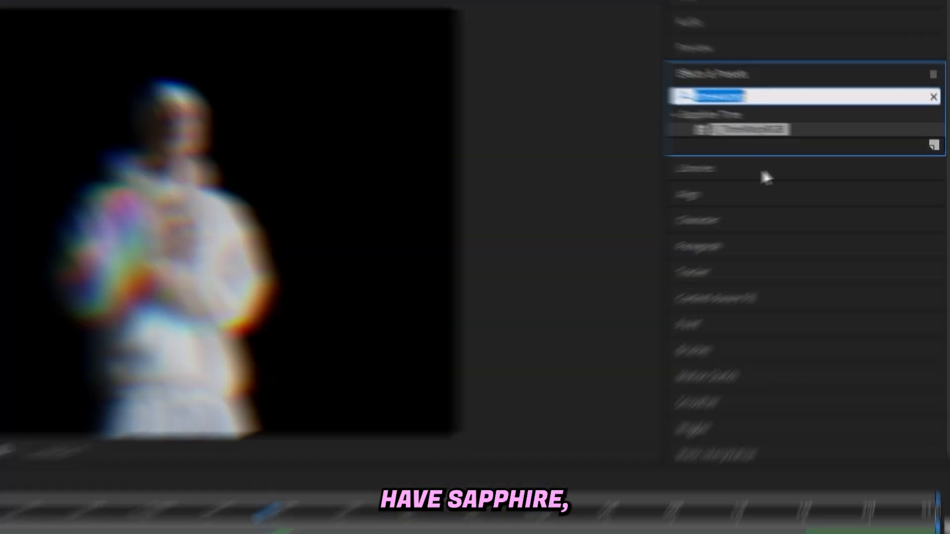
pyautogui.write('chr')
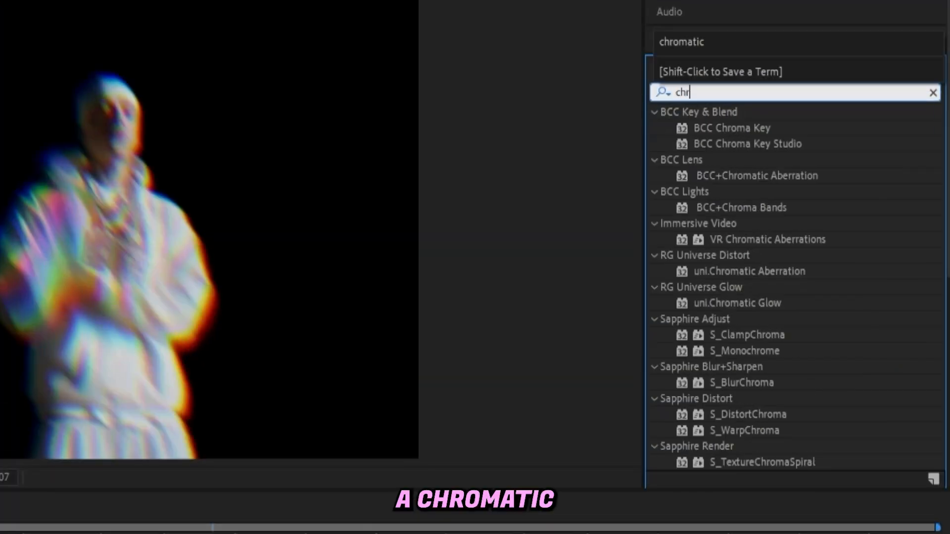
pyautogui.write('omatic')
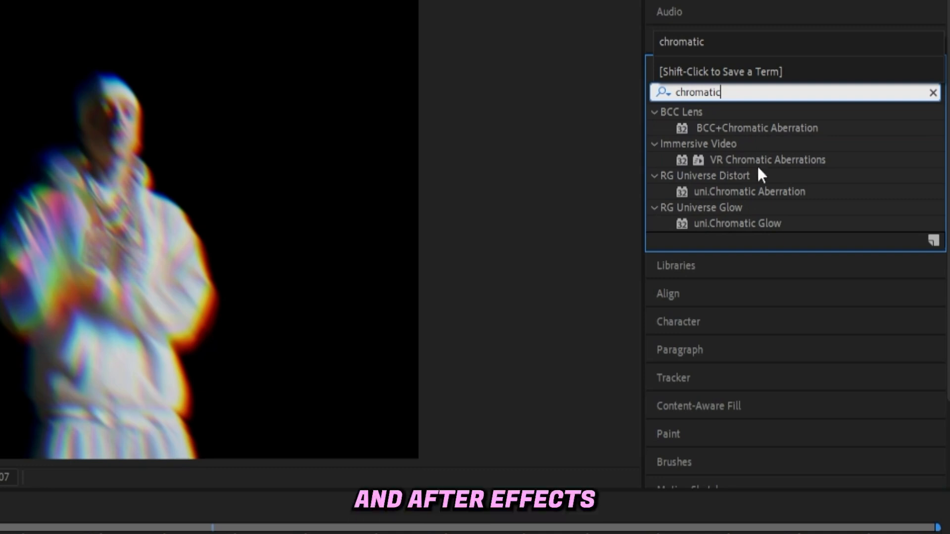
pyautogui.click(757, 160)
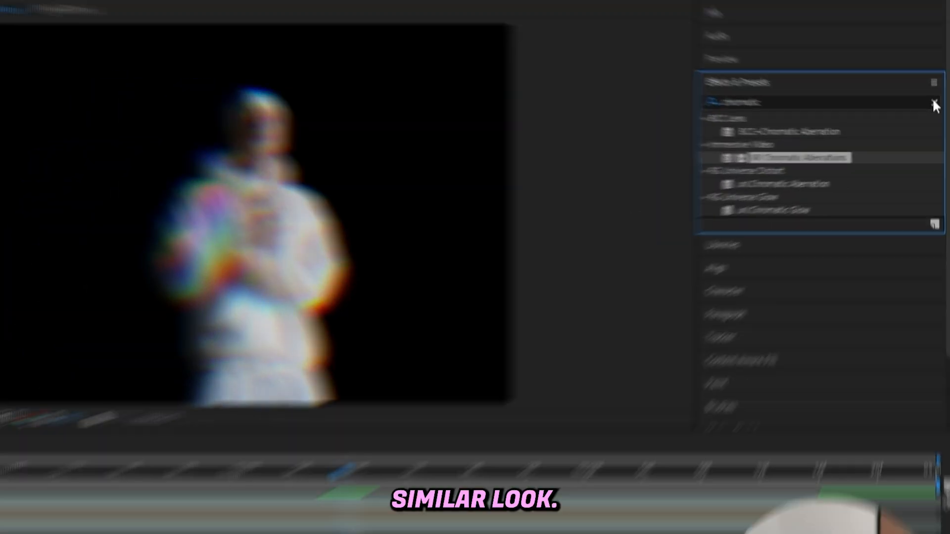
# Find the Echo effect and apply it to the ghost layer.
pyautogui.click(932, 92)
pyautogui.click(680, 92)
pyautogui.write('echo')
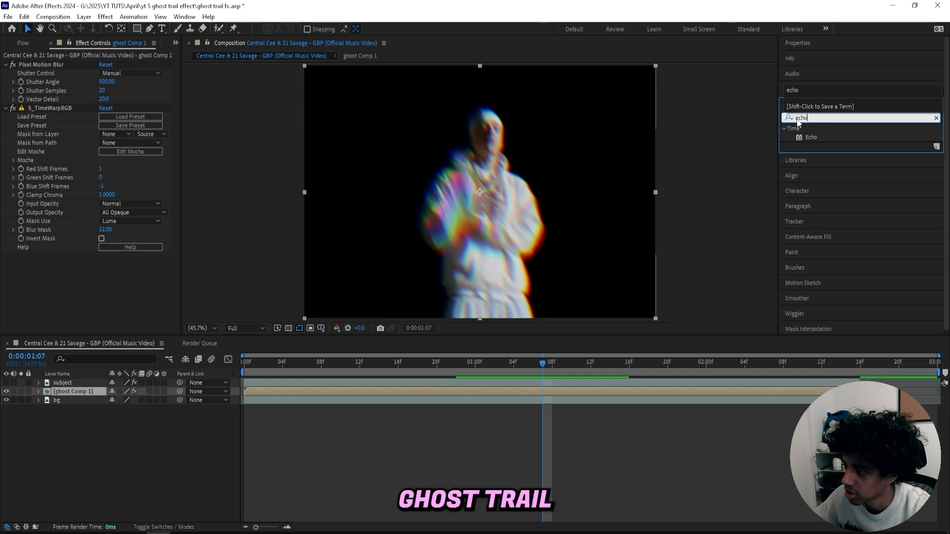
pyautogui.doubleClick(811, 137)
# Set the Echo effect's Number Of Echoes to 10 and save the project.
pyautogui.click(101, 273)
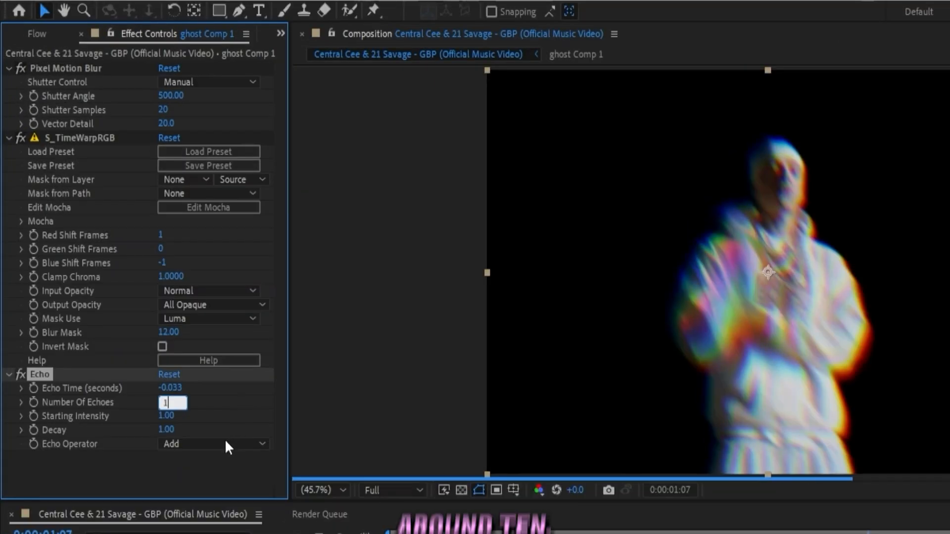
pyautogui.write('0')
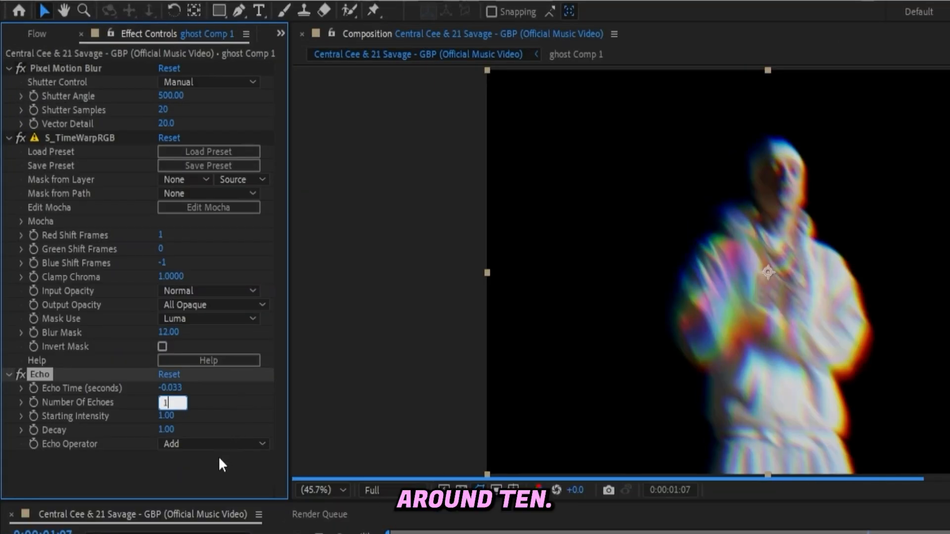
pyautogui.press('Return')
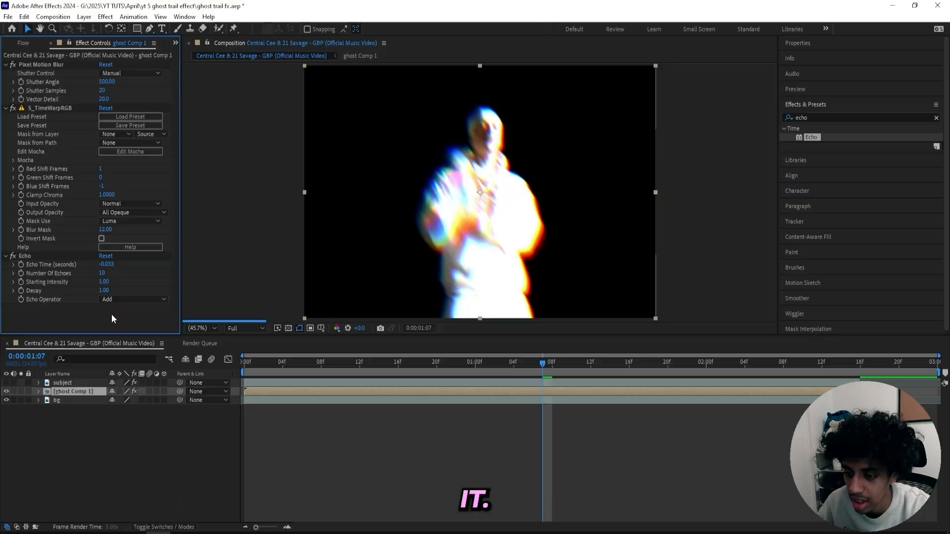
pyautogui.hotkey('ctrl', 's')
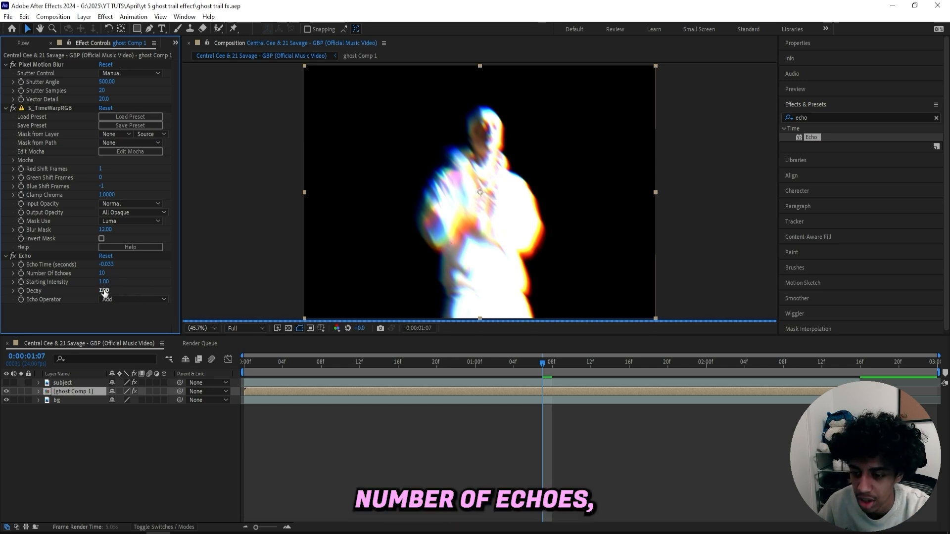
# Lower the Echo effect's Decay to 0.79 and its Starting Intensity to 0.77.
pyautogui.moveTo(104, 292); pyautogui.dragTo(103, 293)
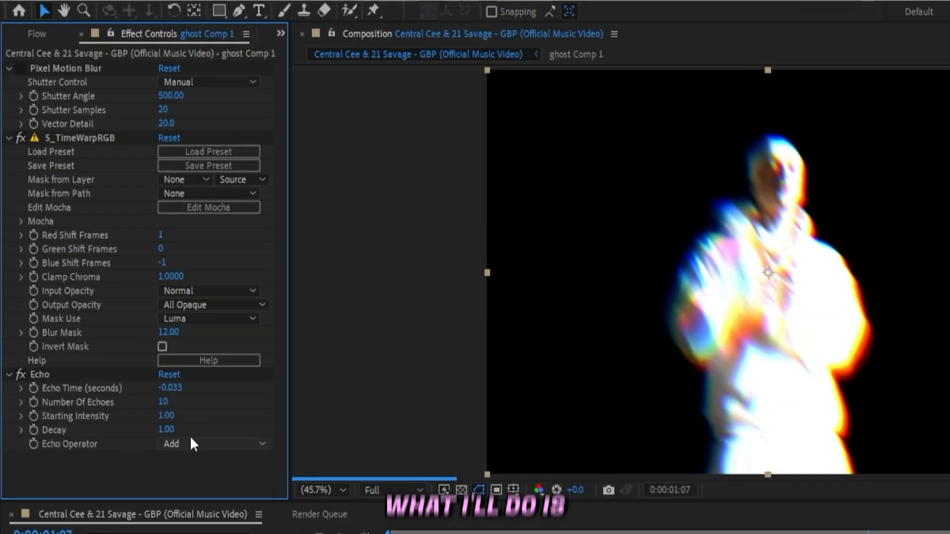
pyautogui.moveTo(101, 291); pyautogui.dragTo(94, 288)
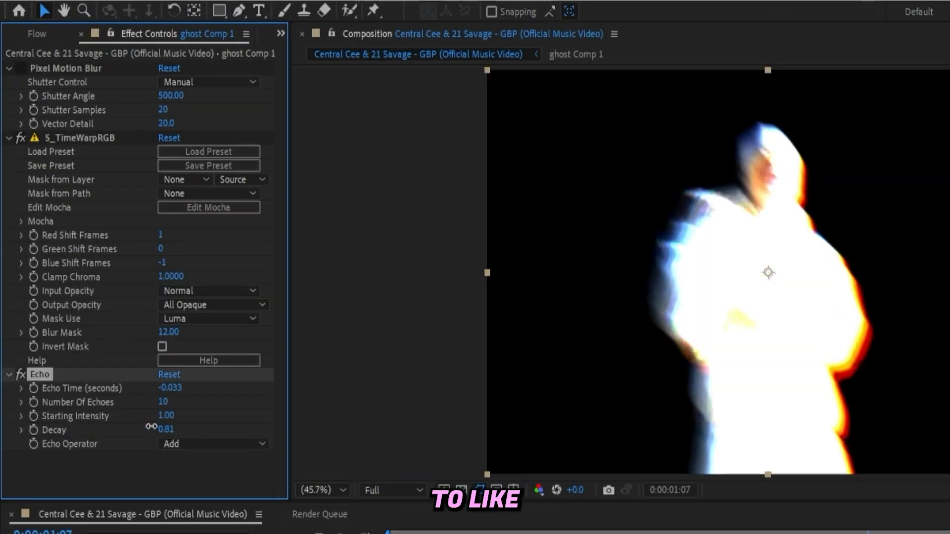
pyautogui.moveTo(151, 427); pyautogui.dragTo(149, 427)
pyautogui.moveTo(149, 416); pyautogui.dragTo(149, 416)
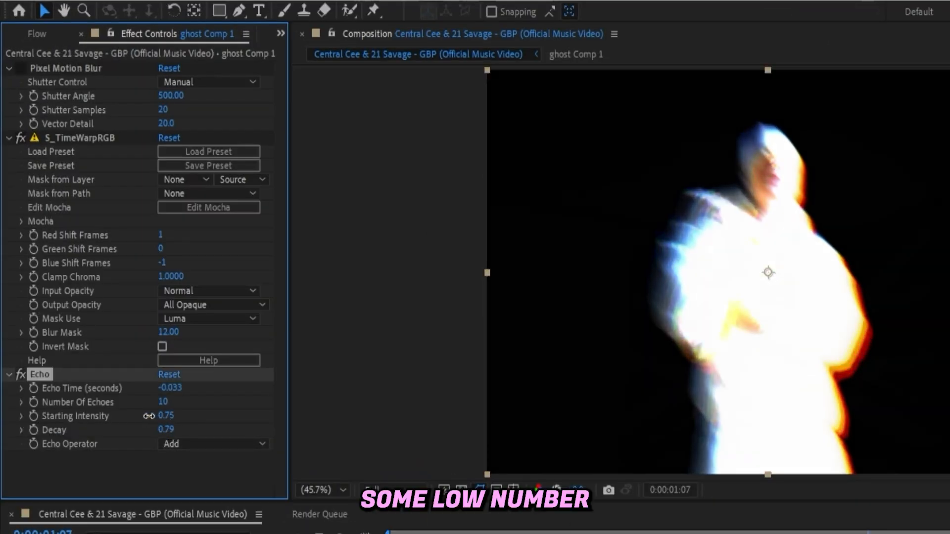
# Set the Echo Operator to Composite In Back and raise the Starting Intensity to 0.89.
pyautogui.click(210, 443)
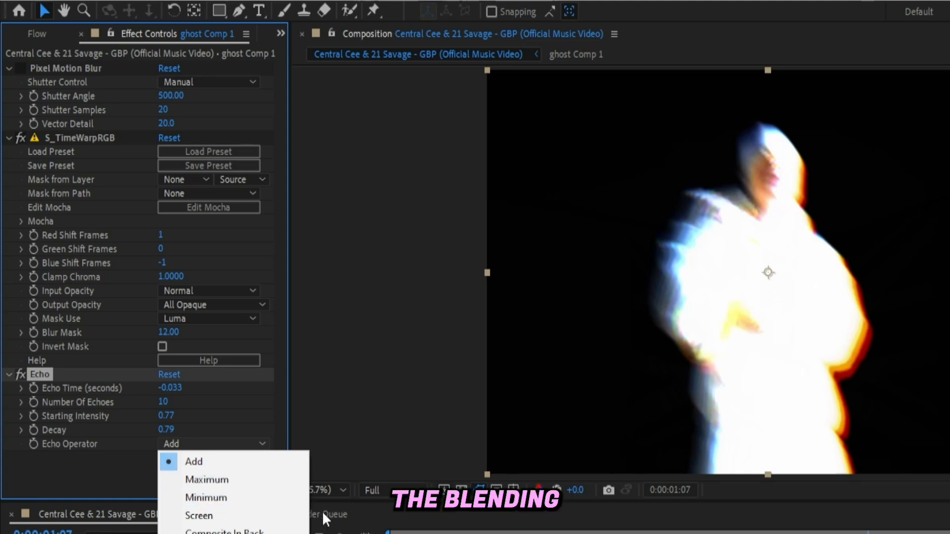
pyautogui.click(250, 529)
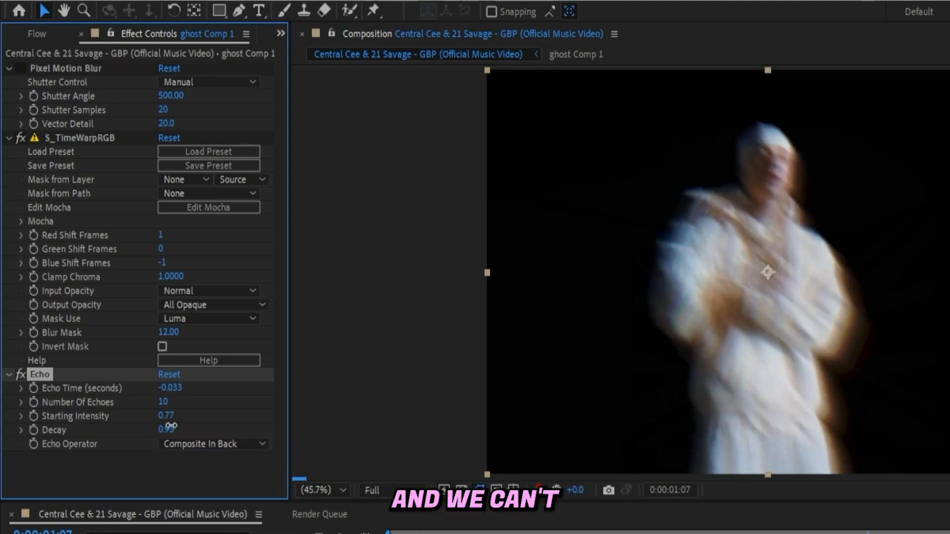
pyautogui.moveTo(168, 425); pyautogui.dragTo(190, 425)
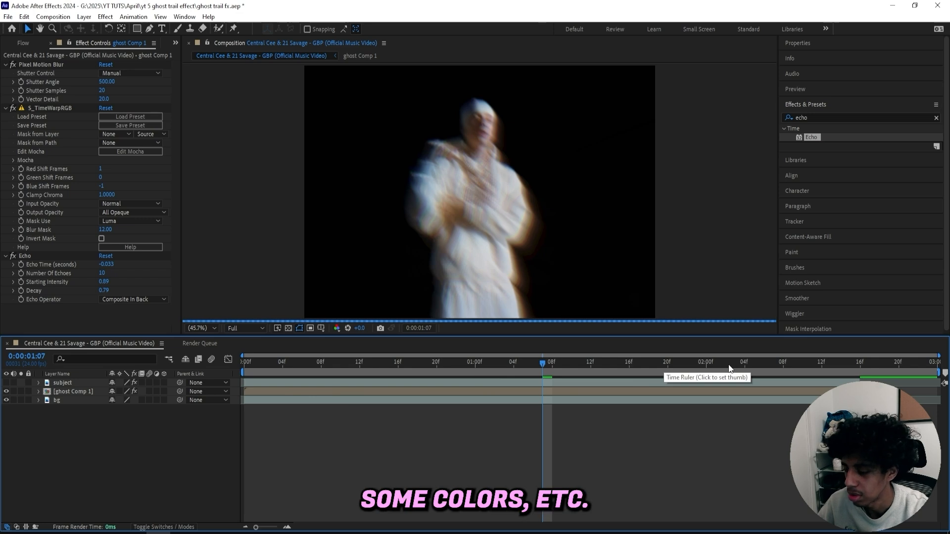
# Set the ghost layer's blending mode to Add and make the subject layer visible again.
pyautogui.click(78, 391)
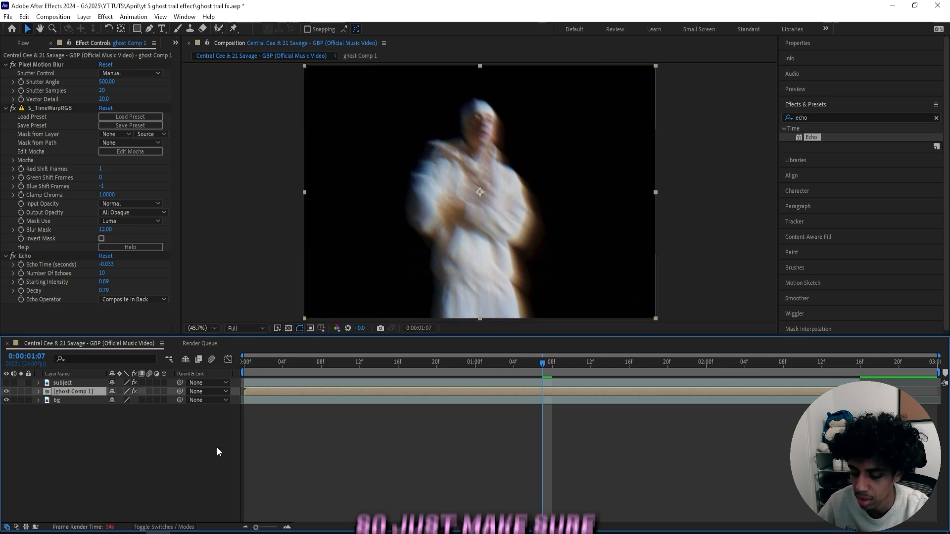
pyautogui.click(169, 528)
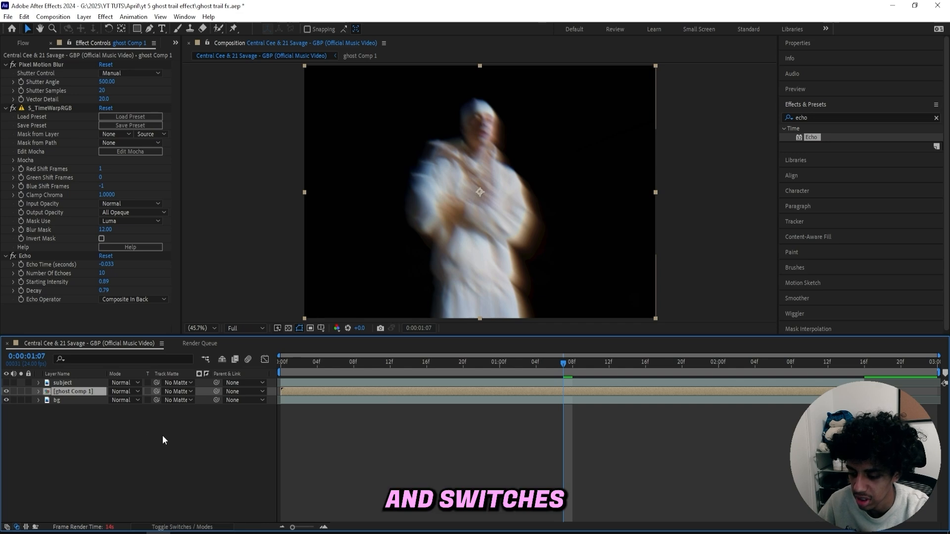
pyautogui.click(131, 394)
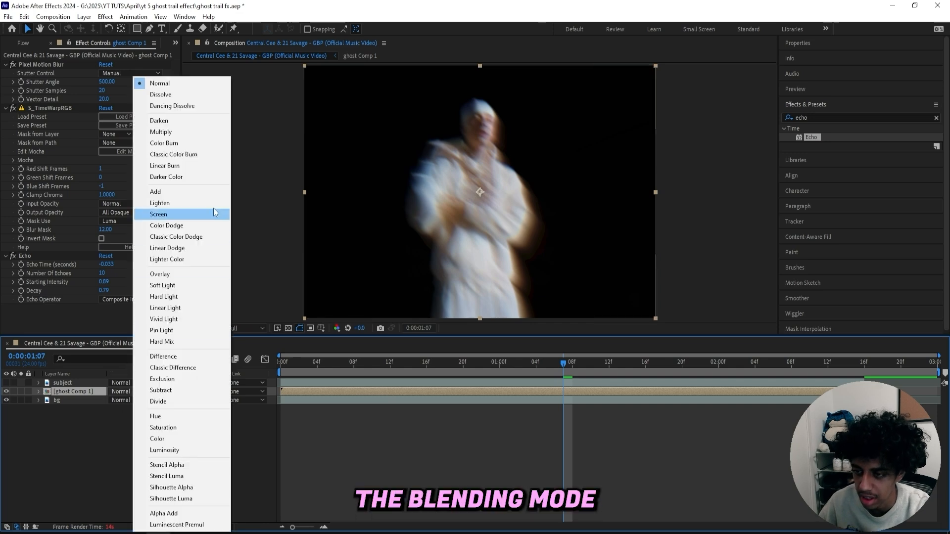
pyautogui.click(166, 192)
pyautogui.click(6, 383)
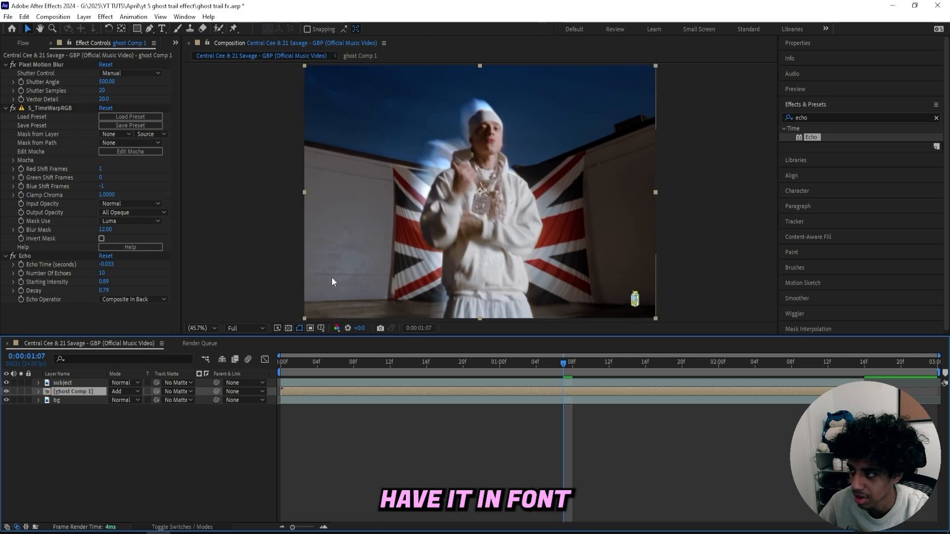
# Try the Lighten blending mode on the ghost layer to compare it with Add, and undo the change.
pyautogui.click(129, 392)
pyautogui.click(176, 204)
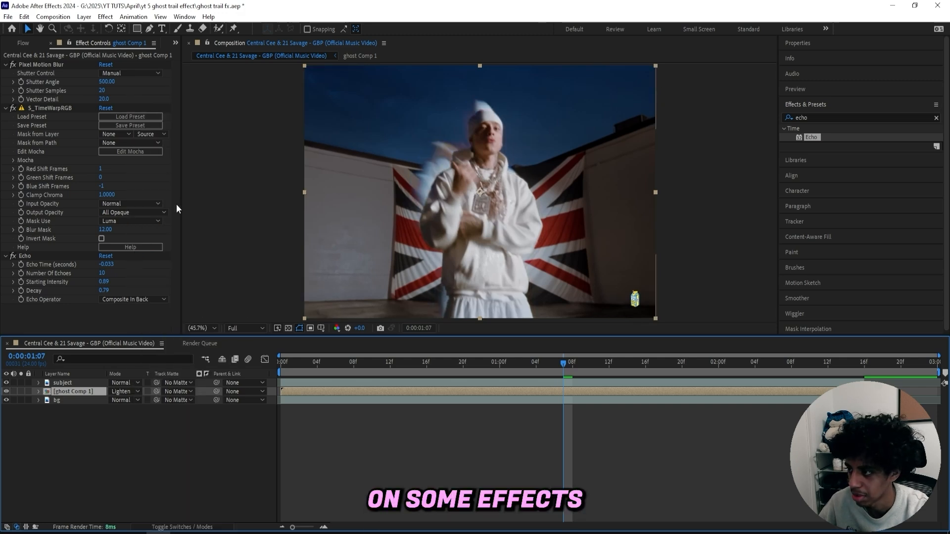
pyautogui.hotkey('ctrl', 'z')
pyautogui.click(111, 391)
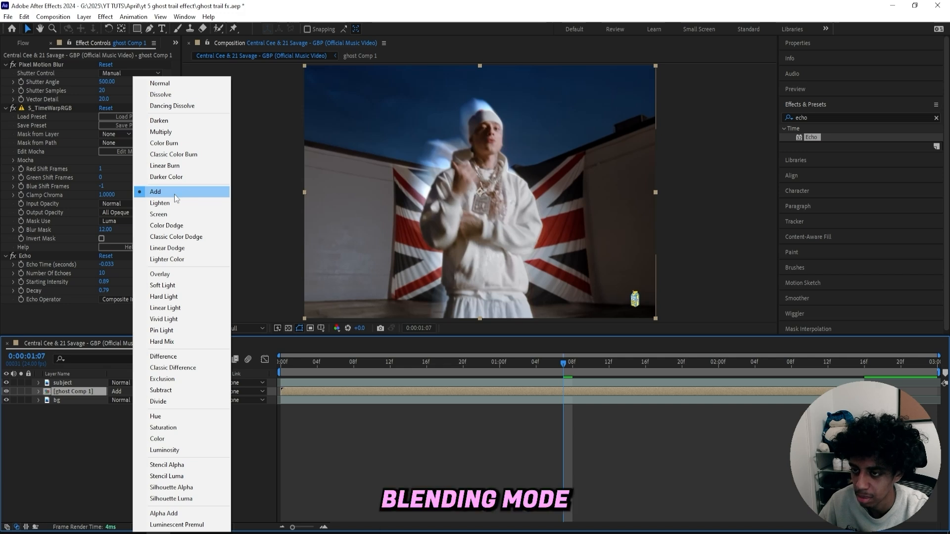
pyautogui.click(183, 204)
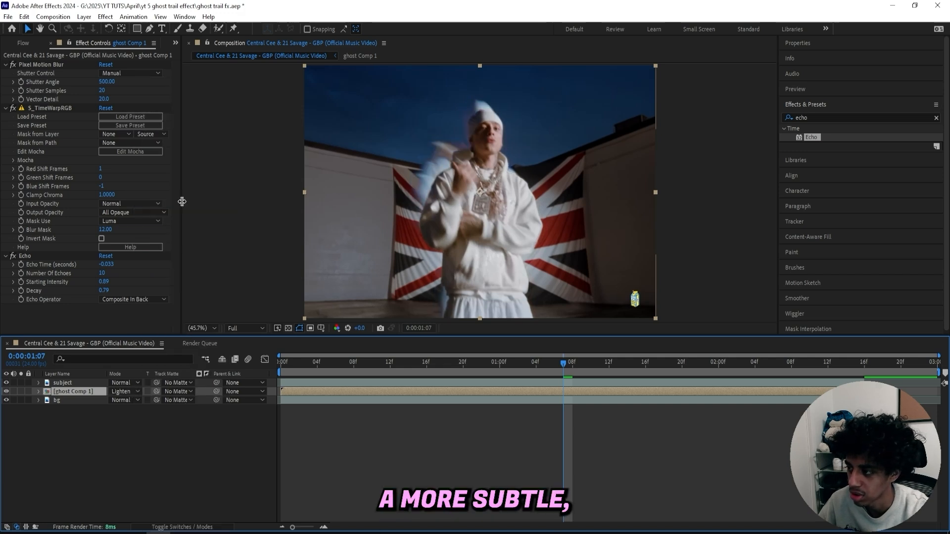
pyautogui.hotkey('ctrl', 'z')
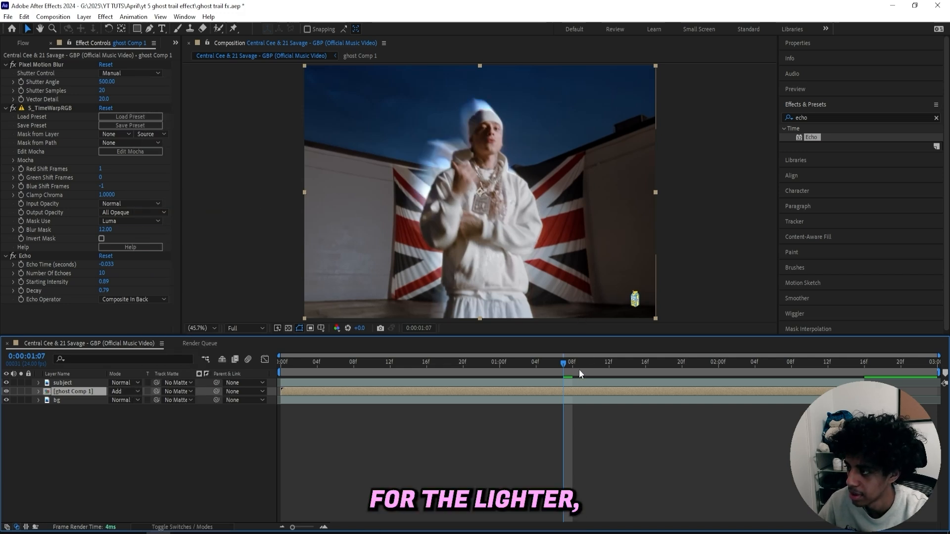
# Reduce the composition preview resolution to Third and move the playhead to 0:00:01:10 to preview the trail.
pyautogui.click(432, 357)
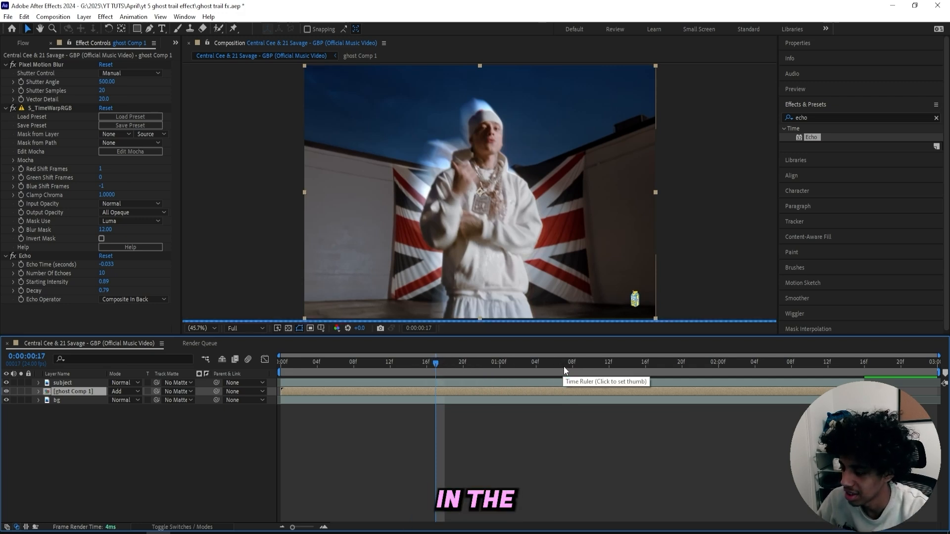
pyautogui.click(245, 327)
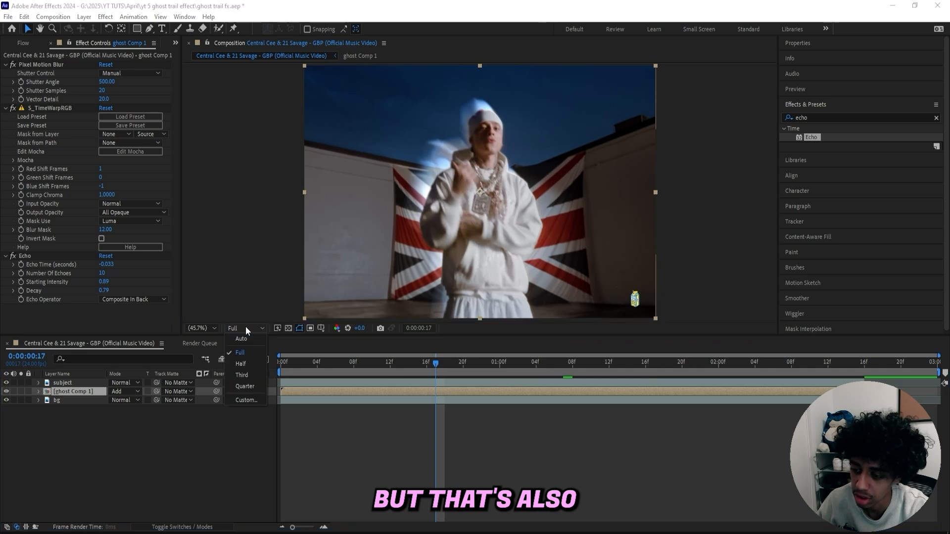
pyautogui.click(250, 376)
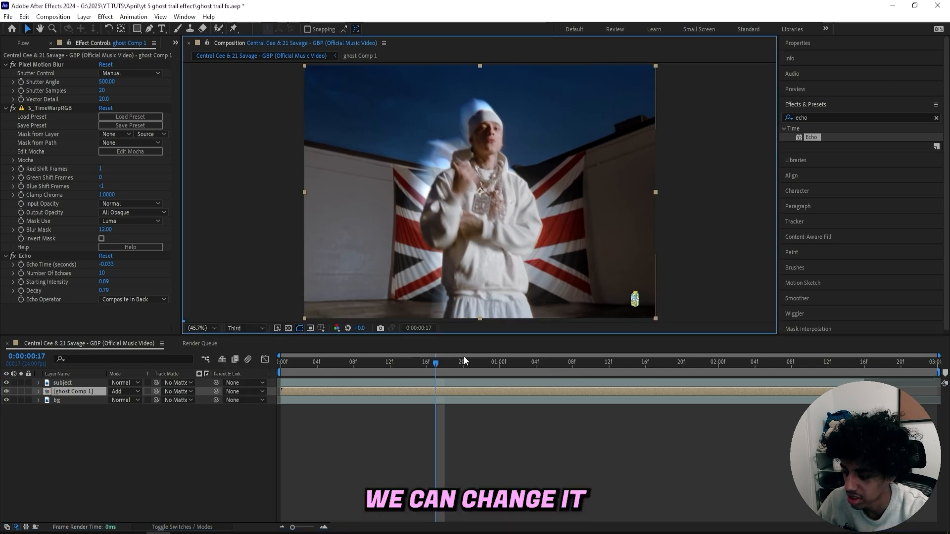
pyautogui.moveTo(499, 365); pyautogui.dragTo(510, 365)
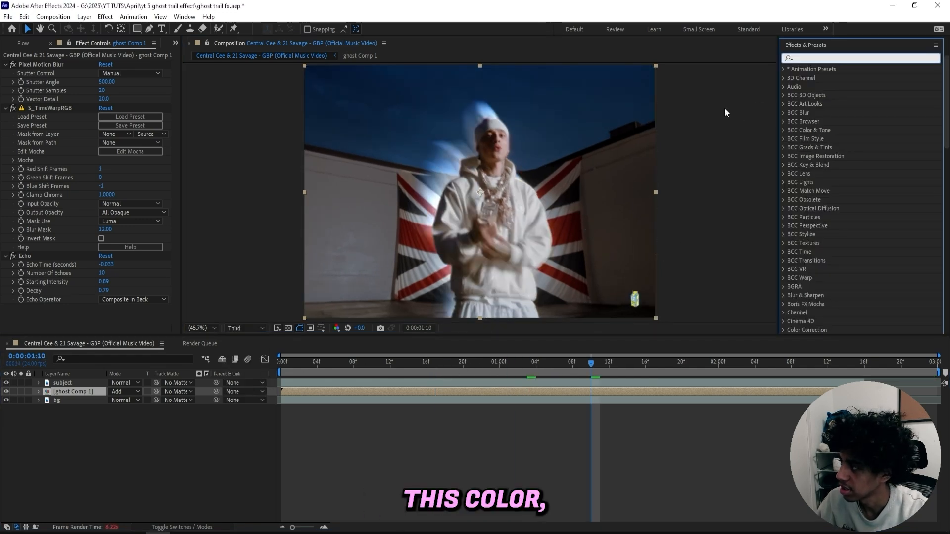
# Search the effects library for "gradient".
pyautogui.write('grad')
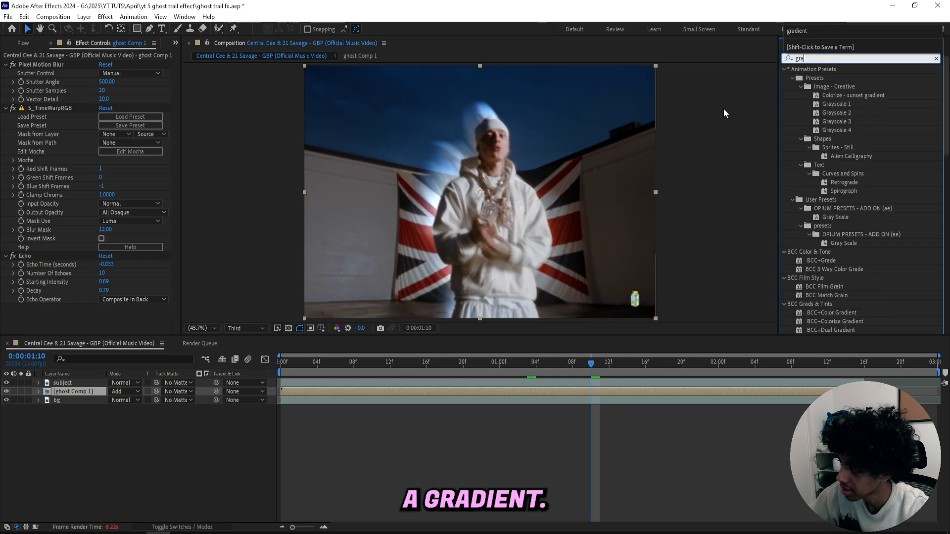
pyautogui.press('BackSpace')
pyautogui.press('BackSpace')
pyautogui.write('ient')
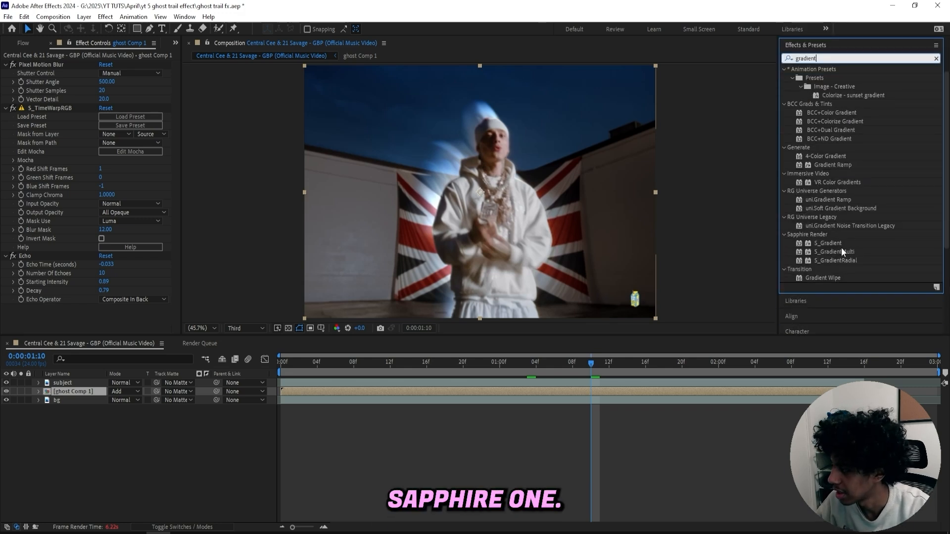
# Try S_Gradient on the ghost layer with Combine set to Overlay and a pinkish-red Start Color.
pyautogui.doubleClick(833, 242)
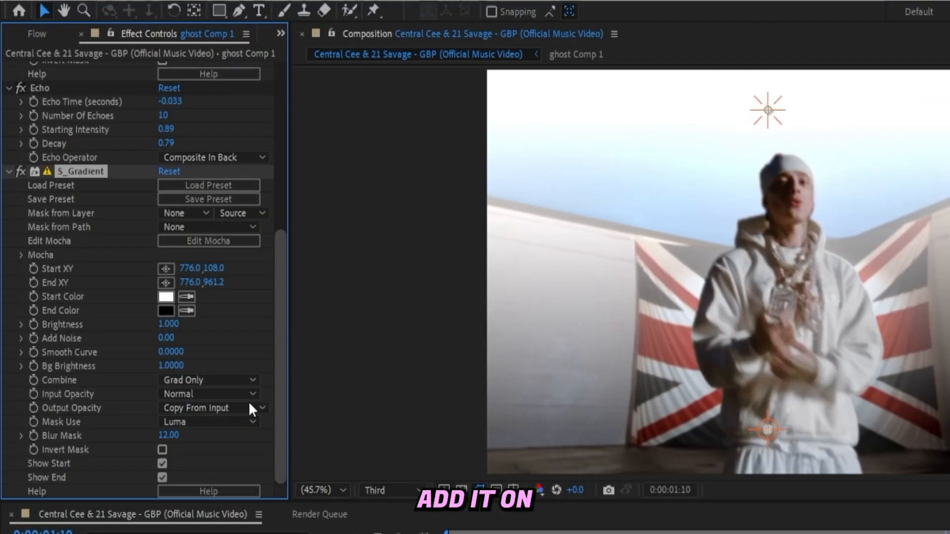
pyautogui.click(132, 259)
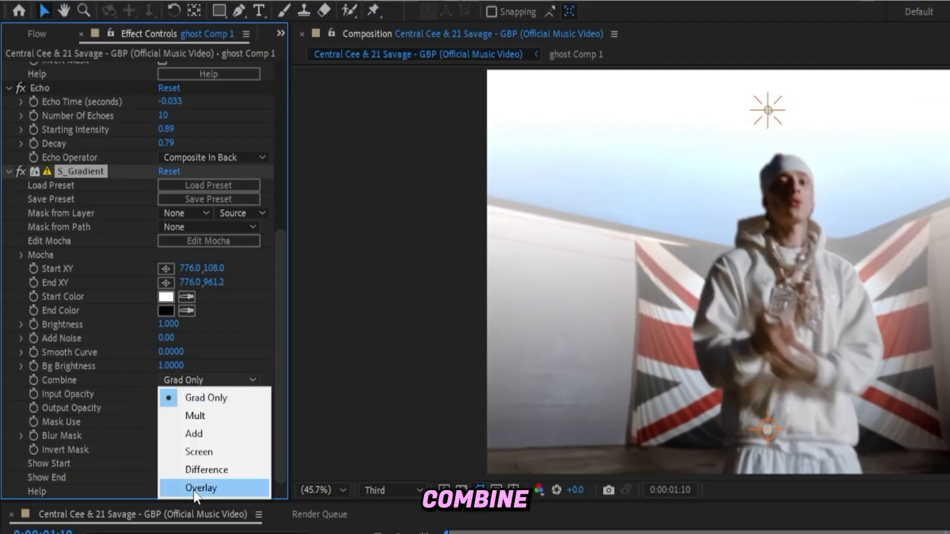
pyautogui.click(208, 489)
pyautogui.click(165, 297)
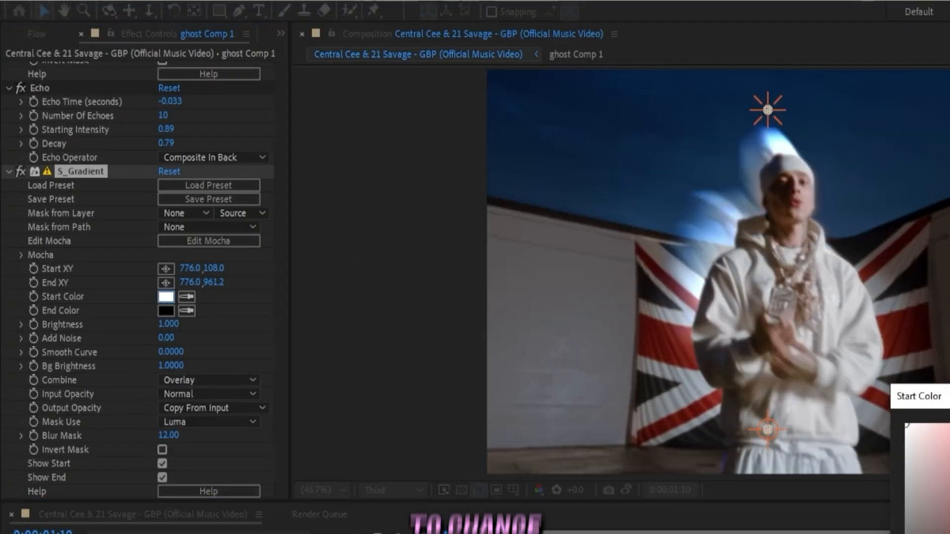
pyautogui.press('Return')
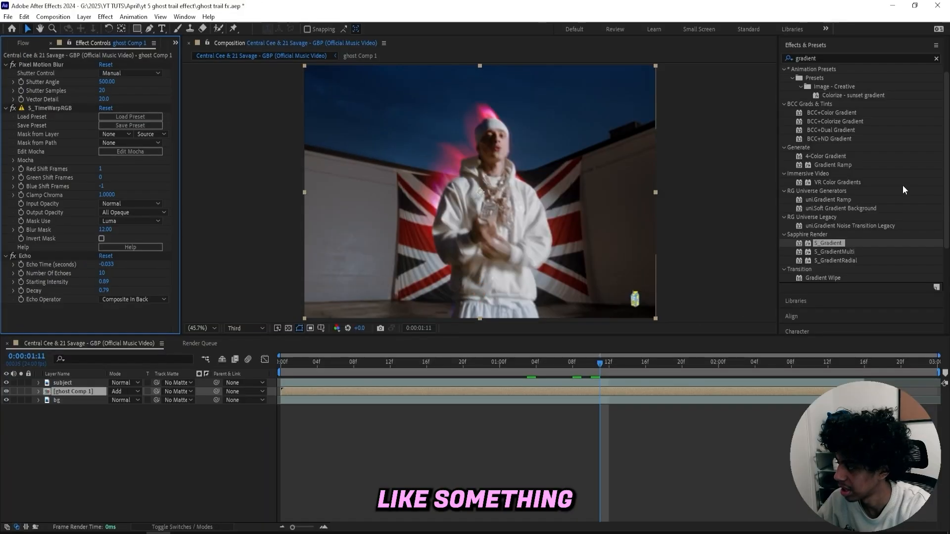
# Apply 4-Color Gradient to the ghost layer and set its Blending Mode to Color.
pyautogui.click(833, 156)
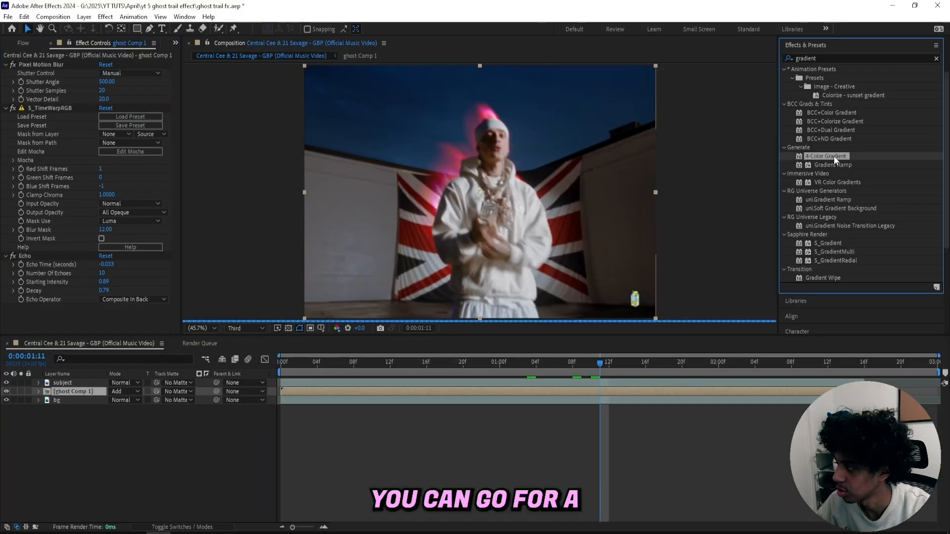
pyautogui.doubleClick(833, 156)
pyautogui.moveTo(833, 165); pyautogui.dragTo(821, 177)
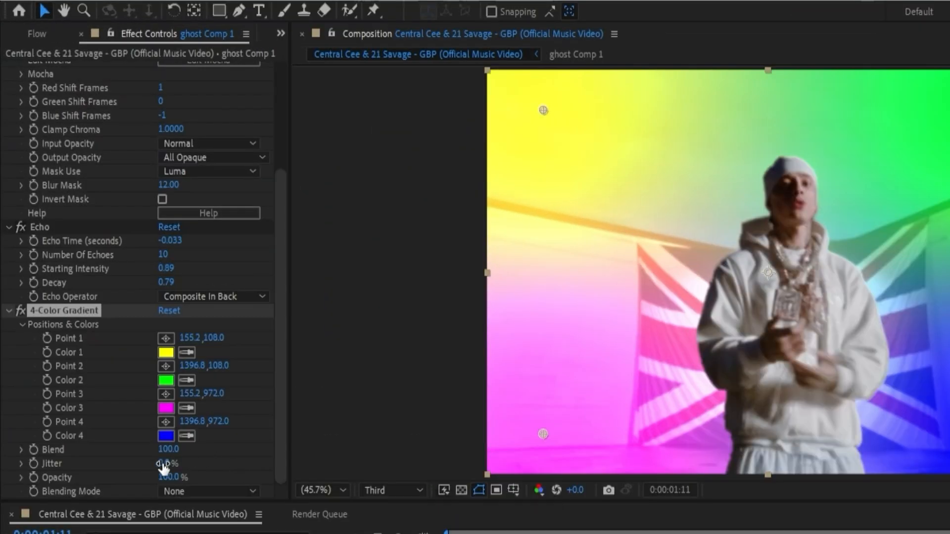
pyautogui.click(232, 491)
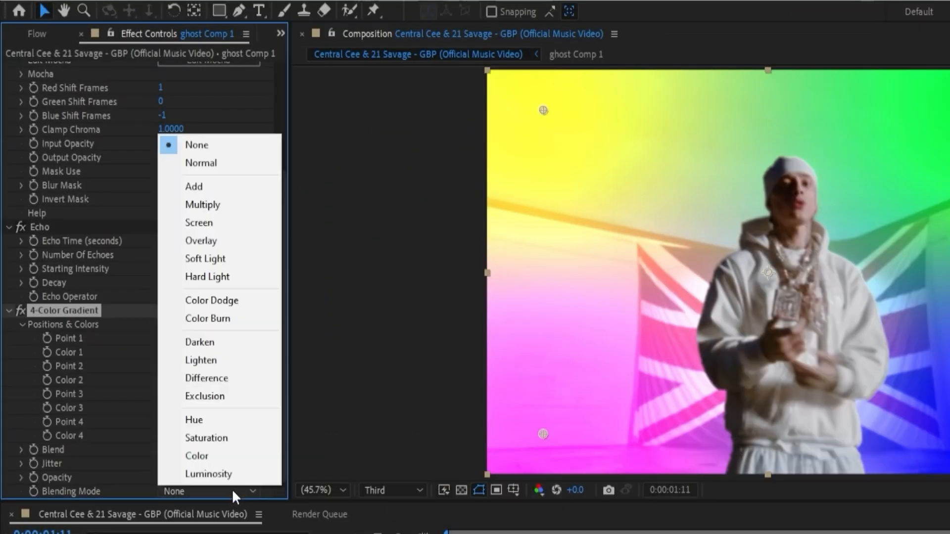
pyautogui.click(230, 453)
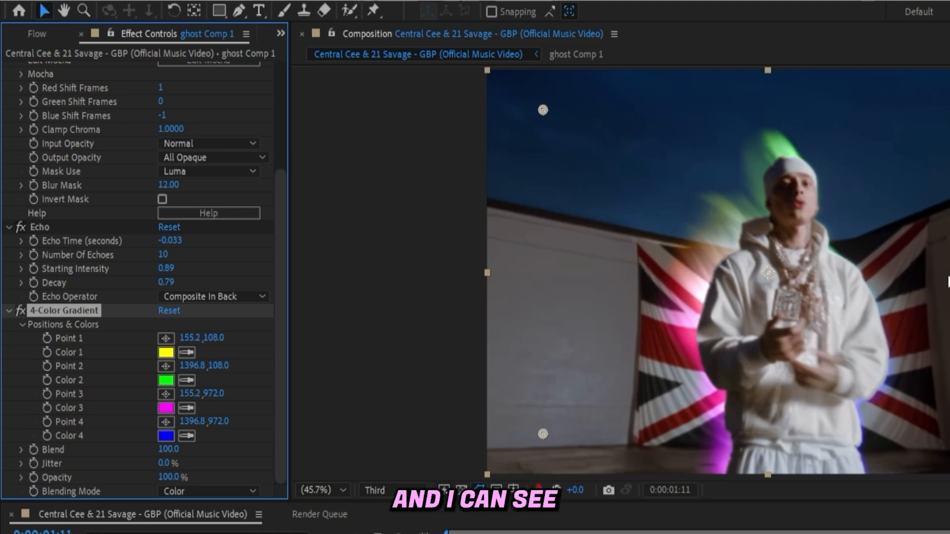
# Set the 4-Color Gradient's Colors 1 and 2 to red and Color 3 to the same blue as Color 4.
pyautogui.click(167, 353)
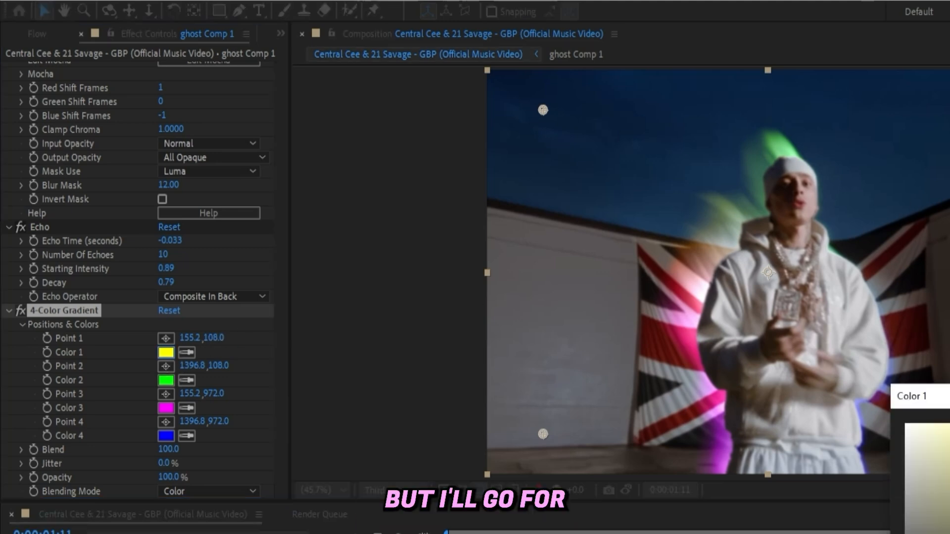
pyautogui.moveTo(705, 316); pyautogui.dragTo(710, 284)
pyautogui.click(779, 292)
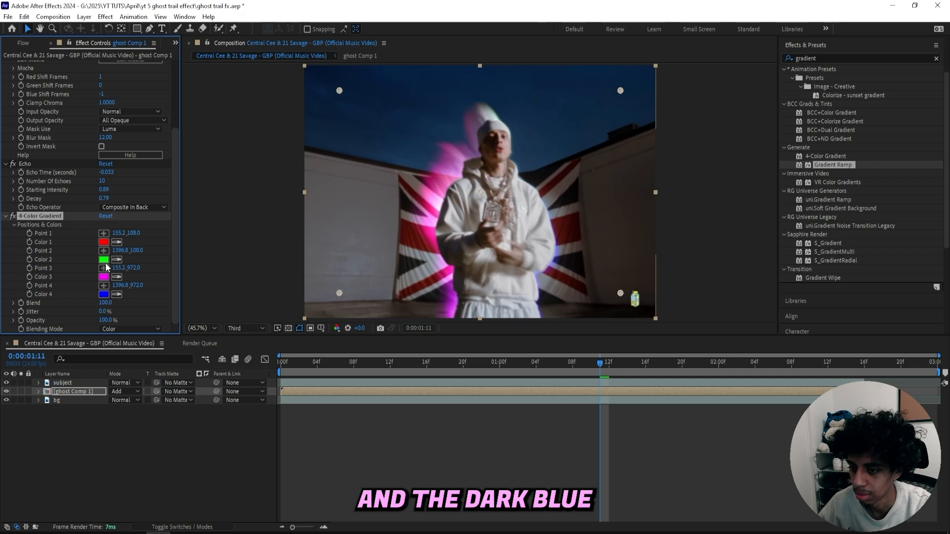
pyautogui.click(105, 243)
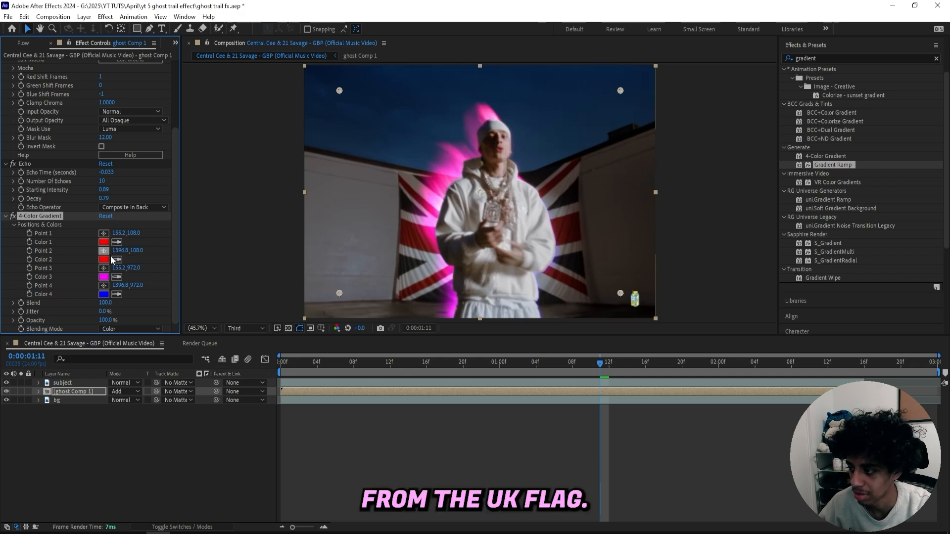
pyautogui.click(117, 276)
pyautogui.click(105, 295)
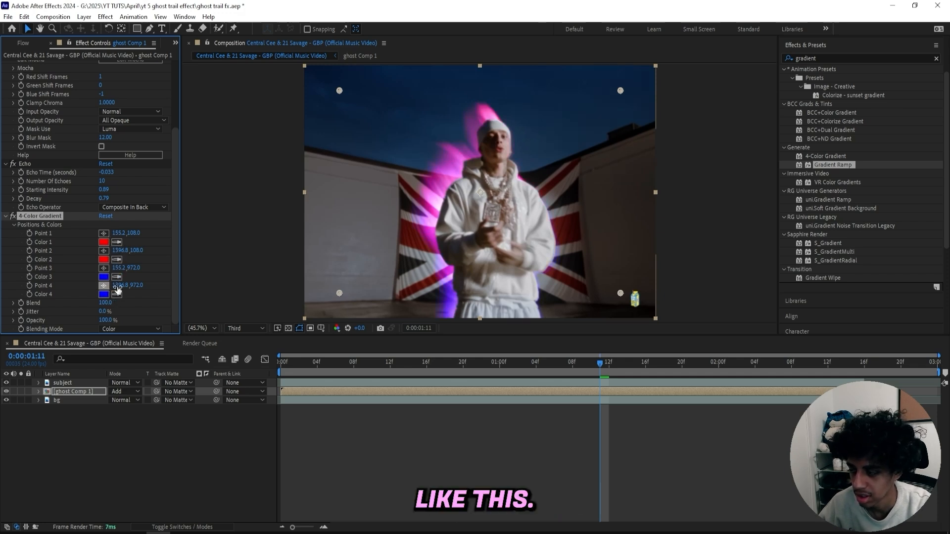
# Move the gradient points in around the subject, with Points 1 and 2 beside the head and Points 3 and 4 near the waist.
pyautogui.click(519, 216)
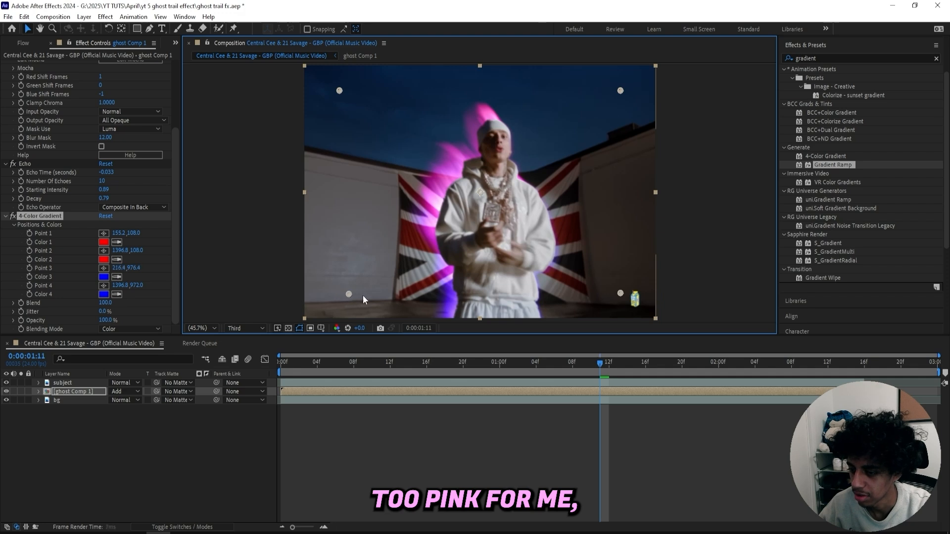
pyautogui.moveTo(363, 295); pyautogui.dragTo(440, 296)
pyautogui.moveTo(620, 293); pyautogui.dragTo(608, 296)
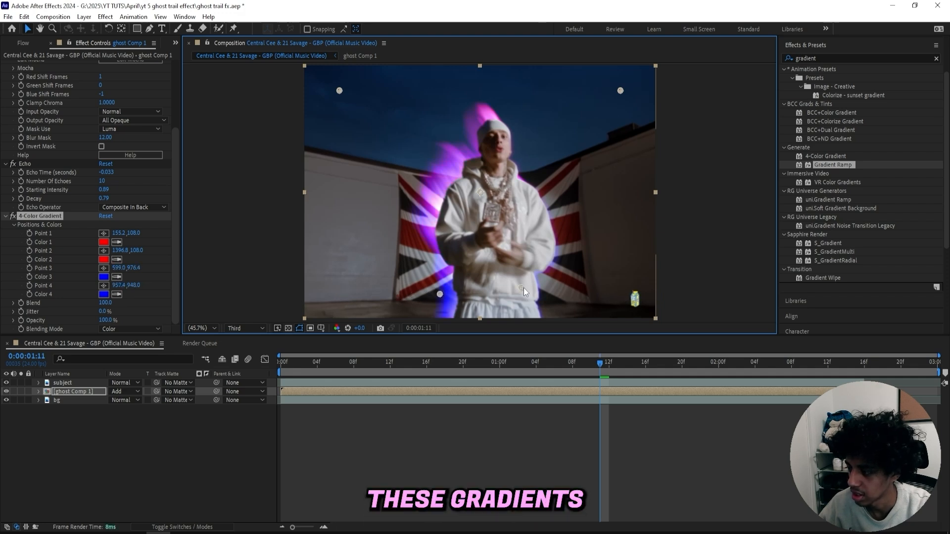
pyautogui.moveTo(524, 287); pyautogui.dragTo(527, 287)
pyautogui.moveTo(338, 91); pyautogui.dragTo(424, 125)
pyautogui.moveTo(543, 148); pyautogui.dragTo(520, 145)
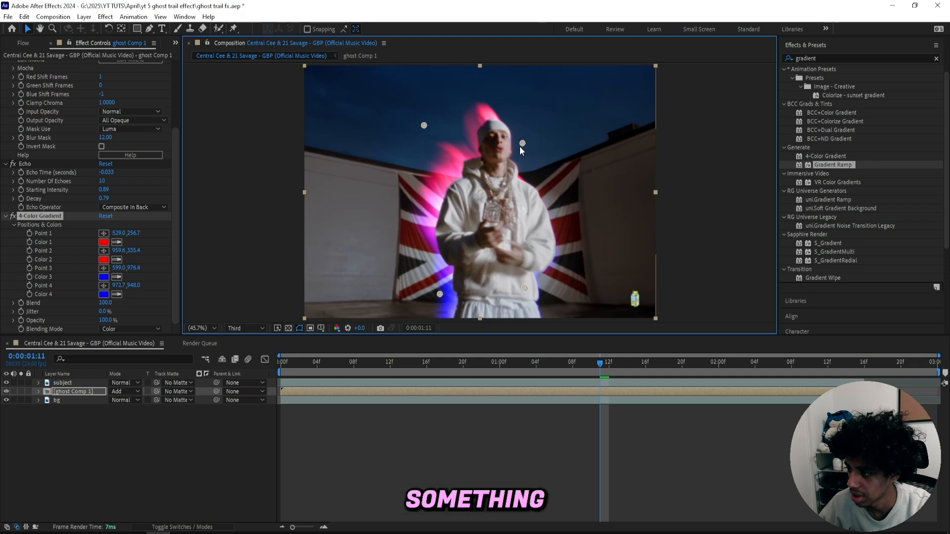
# Raise gradient Points 3 and 4 and place them on either side of the hoodie, Point 3 at about 584, 874.
pyautogui.moveTo(440, 294); pyautogui.dragTo(430, 273)
pyautogui.moveTo(524, 287); pyautogui.dragTo(529, 271)
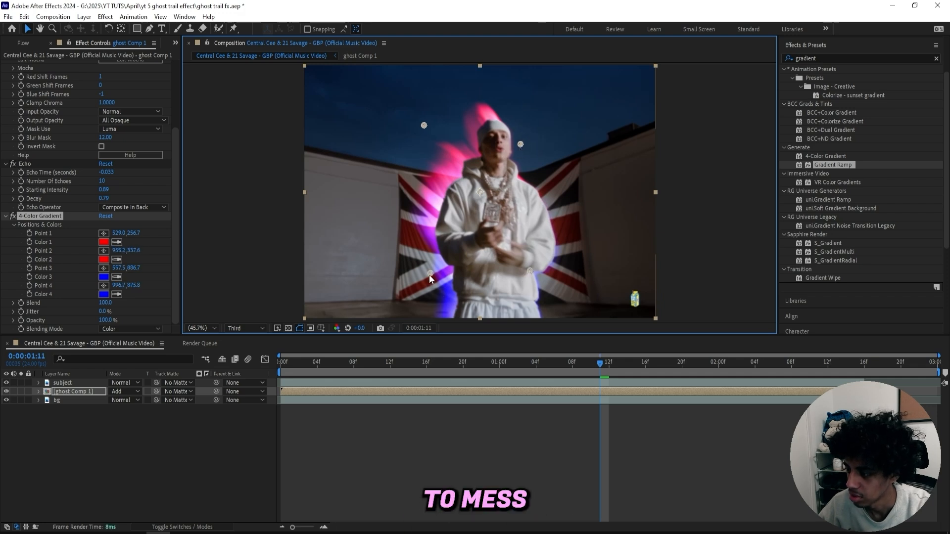
pyautogui.moveTo(430, 274); pyautogui.dragTo(435, 271)
pyautogui.moveTo(532, 270); pyautogui.dragTo(551, 271)
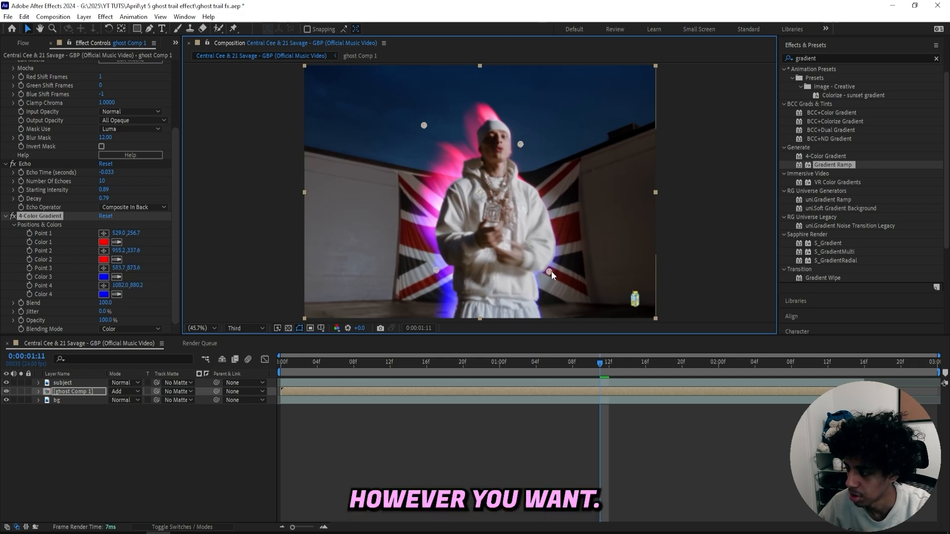
# Return the playhead to 0:00:01:10 and apply Crate's Light Wrap to the subject layer.
pyautogui.click(590, 365)
pyautogui.click(351, 383)
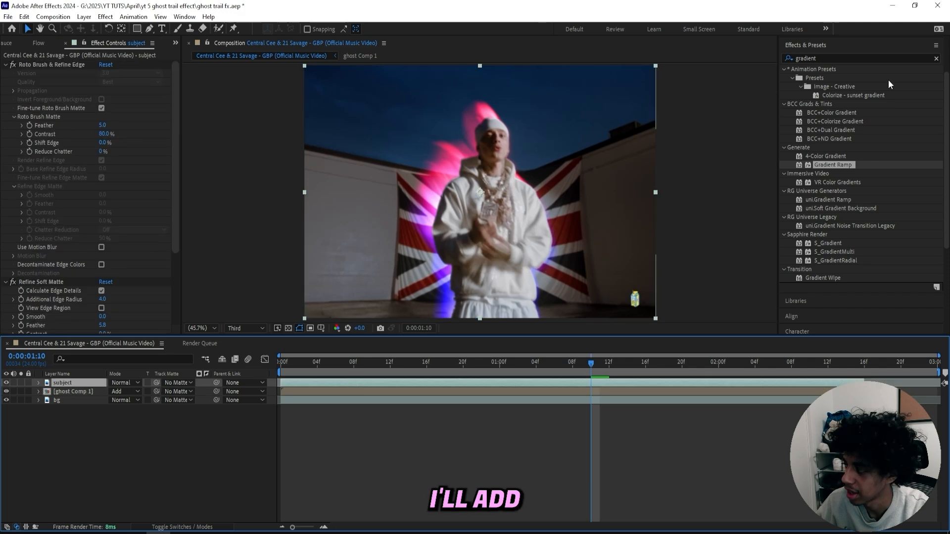
pyautogui.click(829, 58)
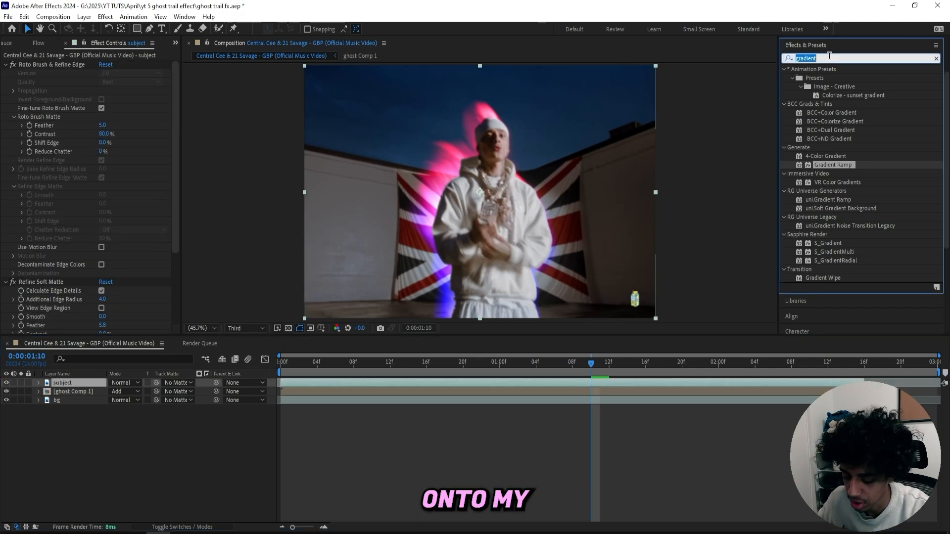
pyautogui.press('BackSpace')
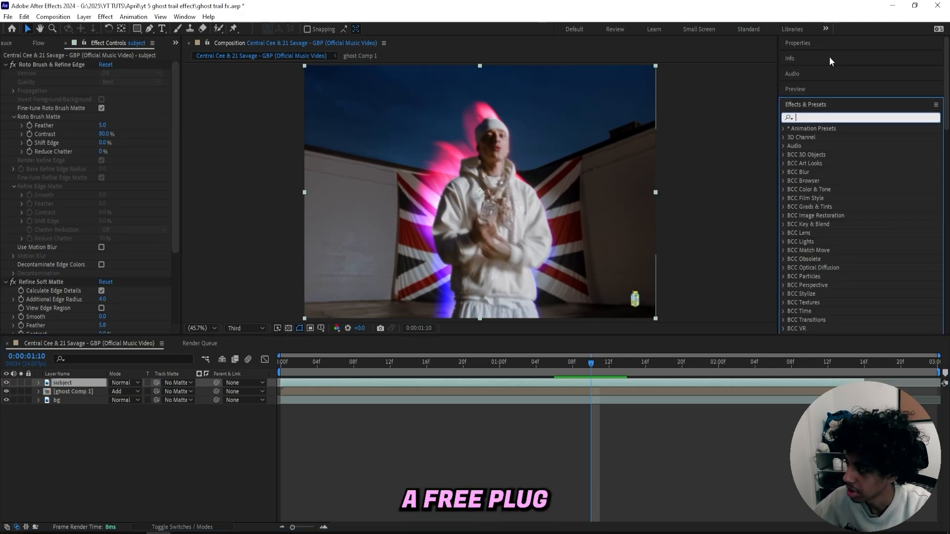
pyautogui.write("crate's")
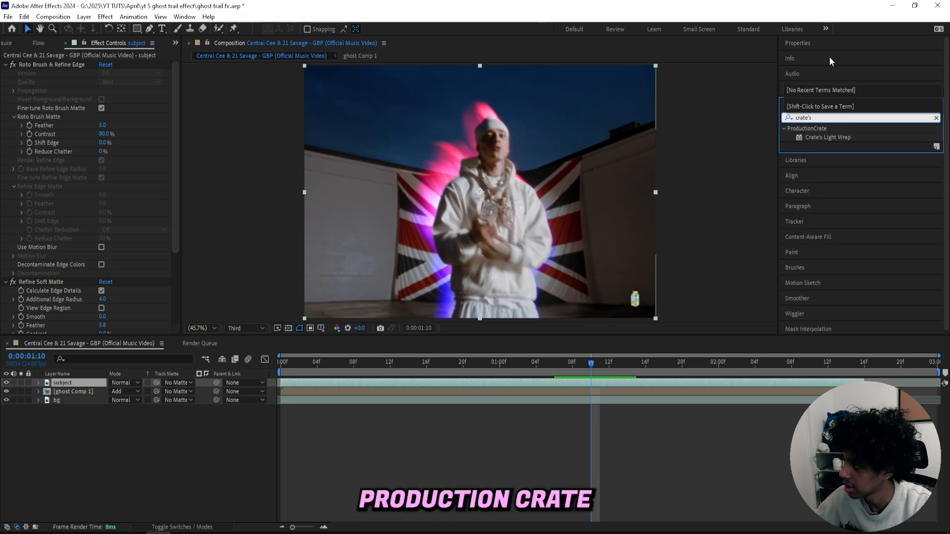
pyautogui.press('Return')
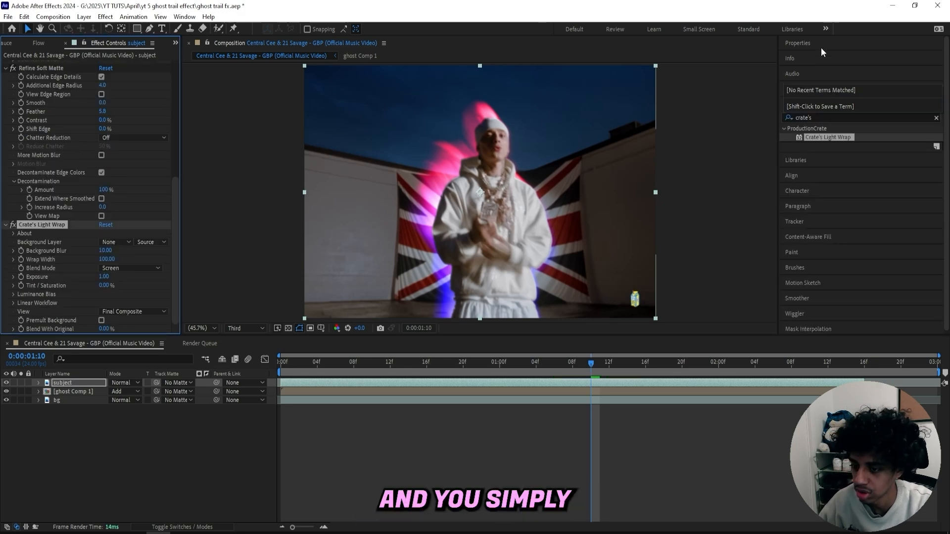
# Pre-compose the ghost Comp 1 and bg layers together, moving all attributes into the new composition.
pyautogui.click(76, 392)
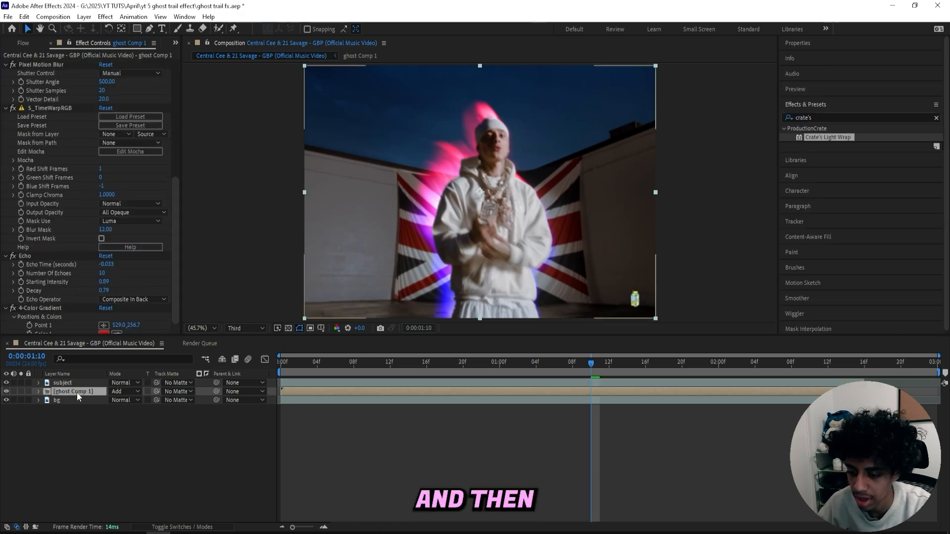
pyautogui.keyDown('shift'); pyautogui.click(74, 401); pyautogui.keyUp('shift')
pyautogui.rightClick(73, 400)
pyautogui.click(81, 392)
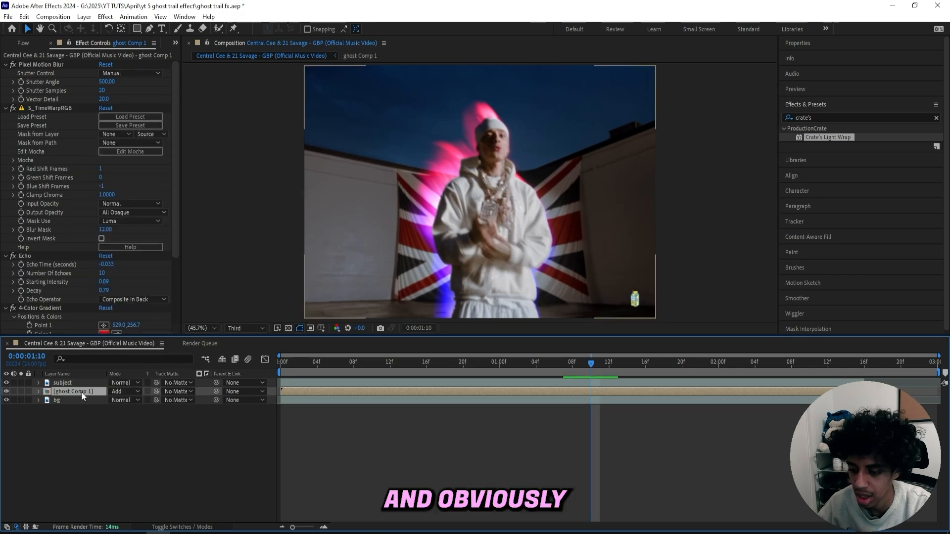
pyautogui.keyDown('shift'); pyautogui.click(93, 400); pyautogui.keyUp('shift')
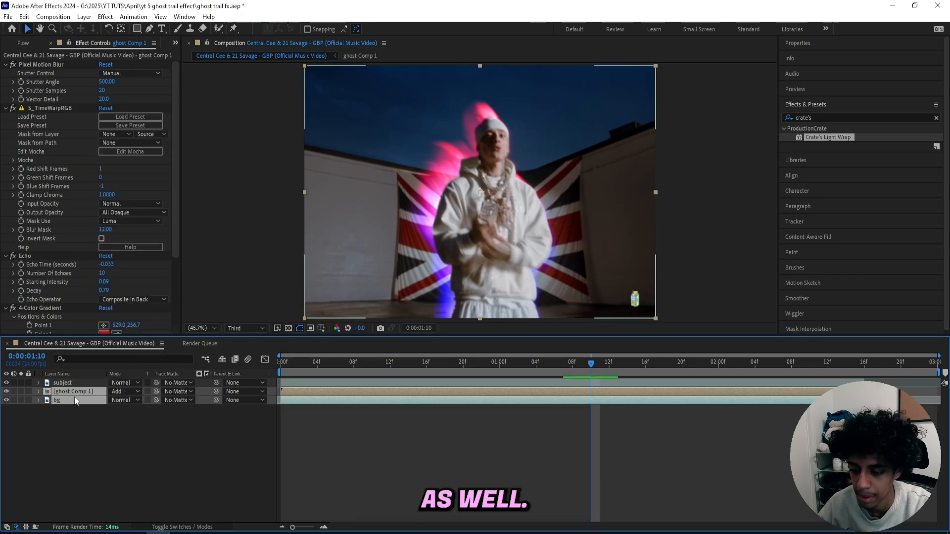
pyautogui.rightClick(76, 401)
pyautogui.click(170, 329)
pyautogui.click(402, 279)
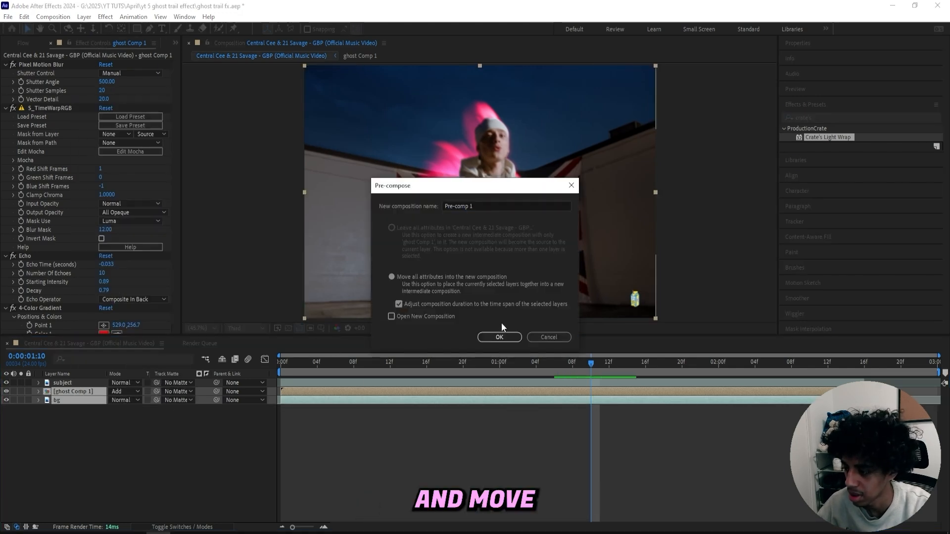
pyautogui.click(500, 337)
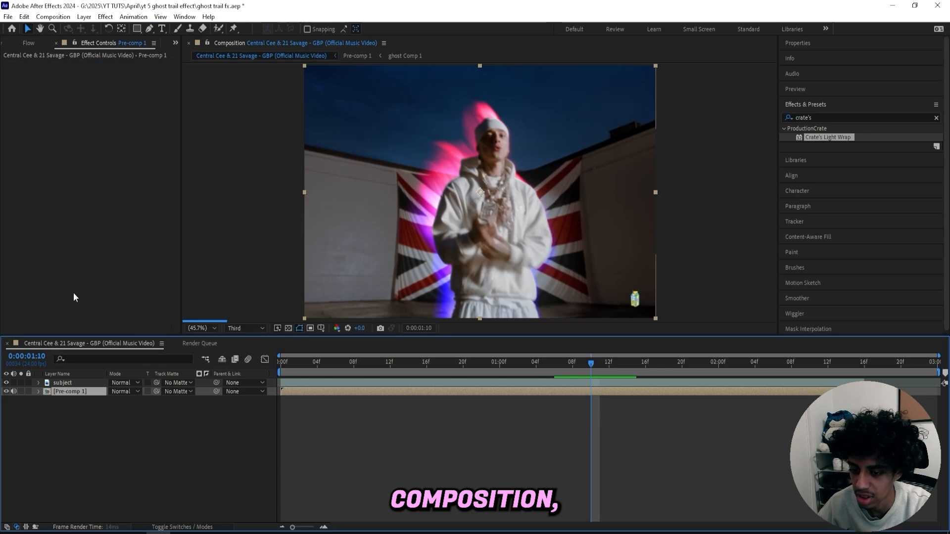
# Set the Background Layer of the subject's Crate's Light Wrap to Pre-comp 1.
pyautogui.click(69, 382)
pyautogui.click(114, 242)
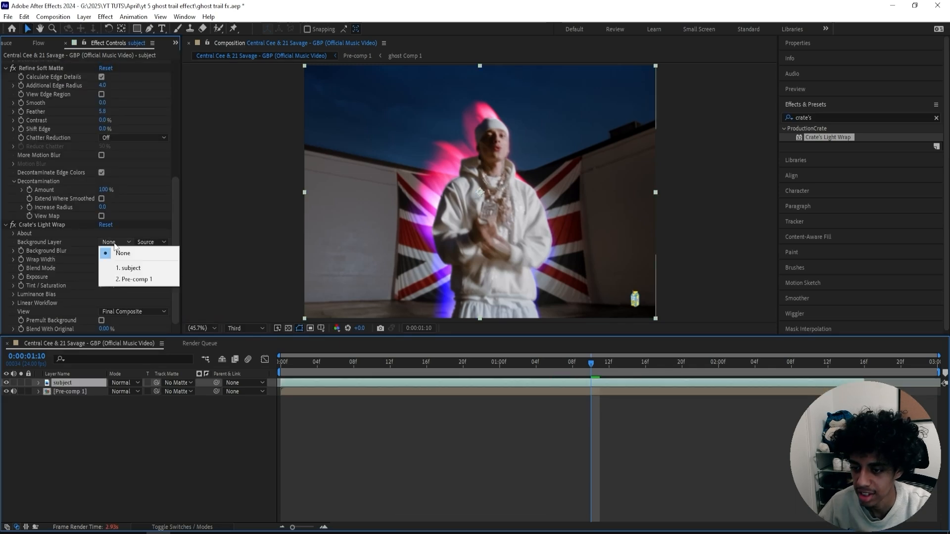
pyautogui.click(123, 280)
# Inspect the light wrap on the subject's edges, reduce Wrap Width to 37 and raise Background Blur to 33.
pyautogui.scroll(1, 524, 193)
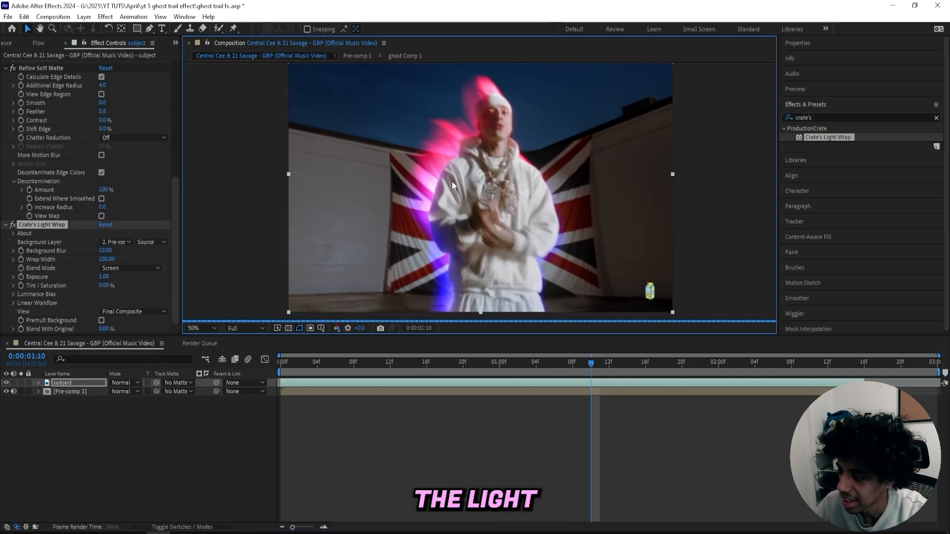
pyautogui.scroll(2, 452, 192)
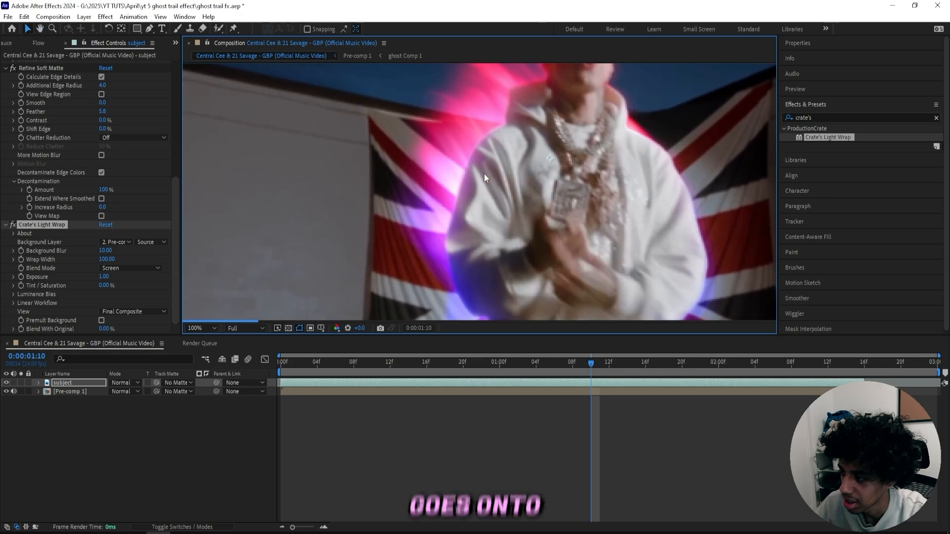
pyautogui.scroll(-2, 506, 174)
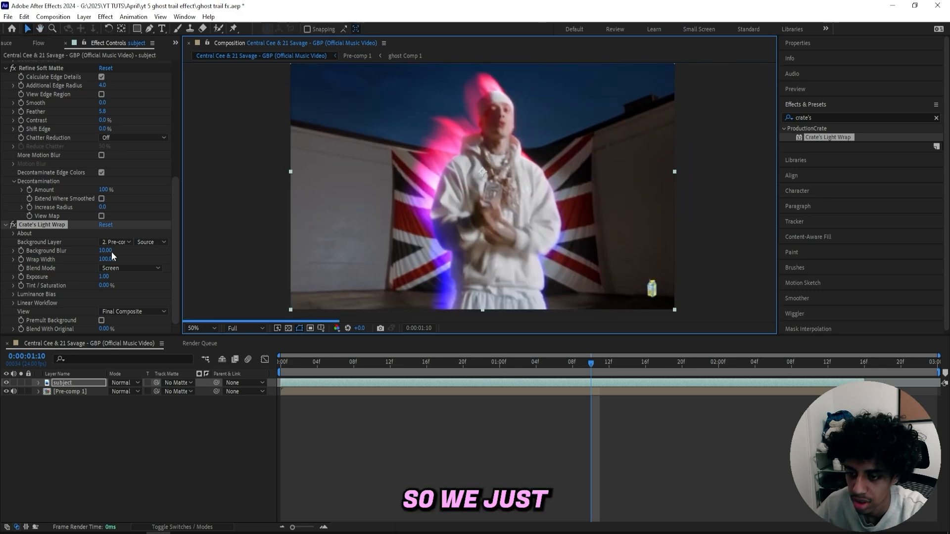
pyautogui.moveTo(105, 259); pyautogui.dragTo(87, 258)
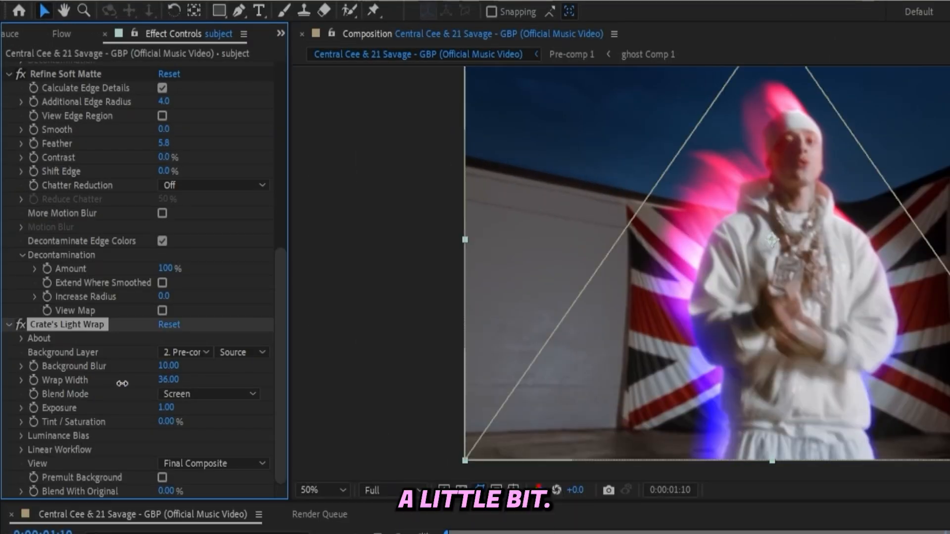
pyautogui.moveTo(171, 369)
pyautogui.mouseDown()
pyautogui.moveTo(191, 365)
pyautogui.moveTo(168, 365)
pyautogui.mouseUp()
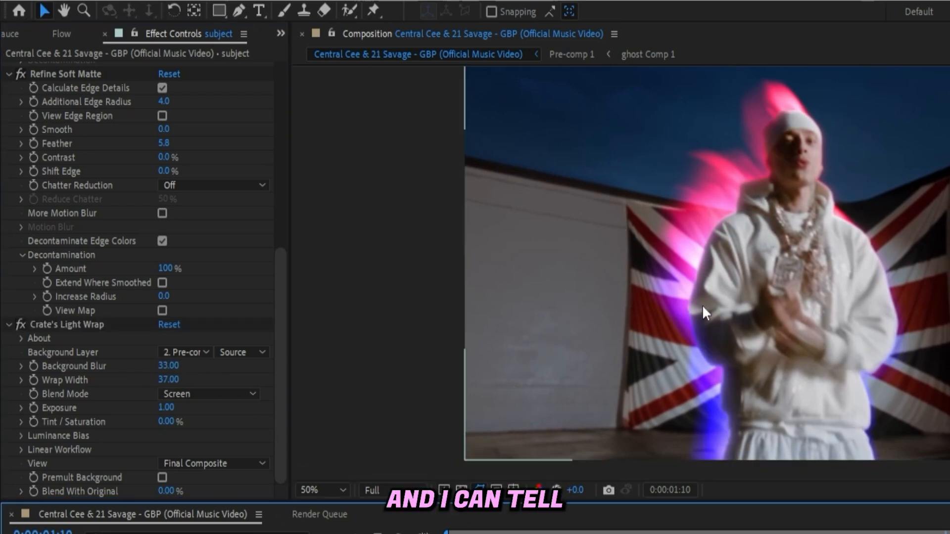
# Examine the light wrap glow along the subject's arm up close, then view the whole frame fitted to the viewer.
pyautogui.scroll(2, 776, 283)
pyautogui.moveTo(769, 329); pyautogui.dragTo(746, 250)
pyautogui.scroll(1, 772, 316)
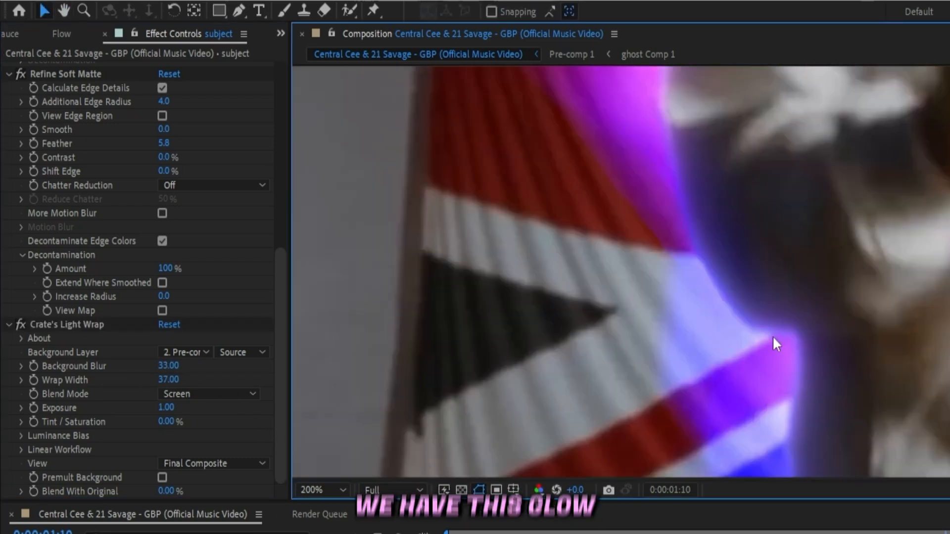
pyautogui.moveTo(773, 335); pyautogui.dragTo(786, 256)
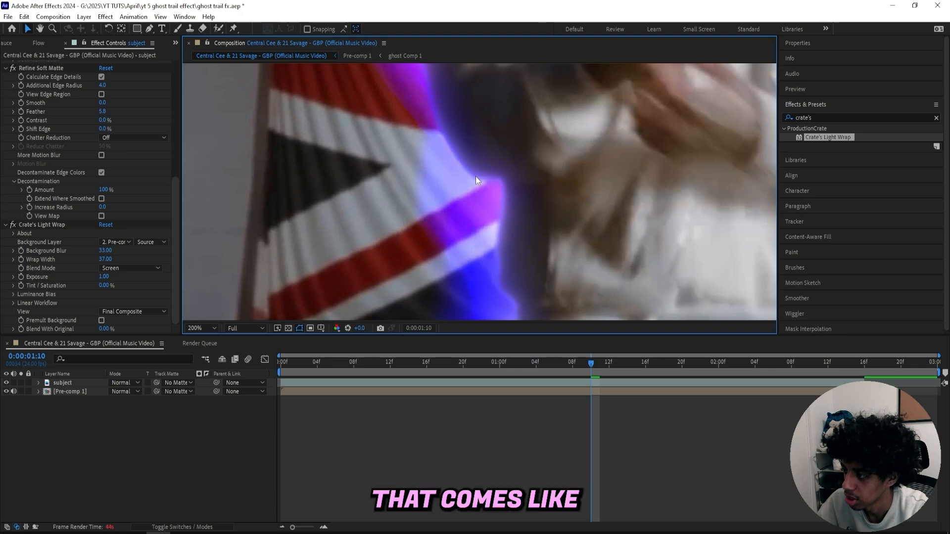
pyautogui.scroll(-1, 525, 186)
pyautogui.scroll(-2, 552, 187)
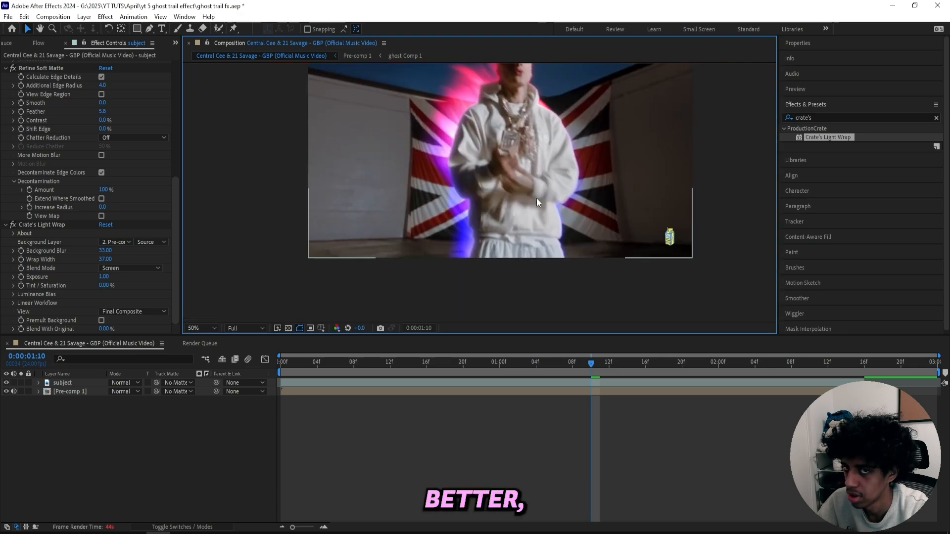
pyautogui.rightClick(536, 197)
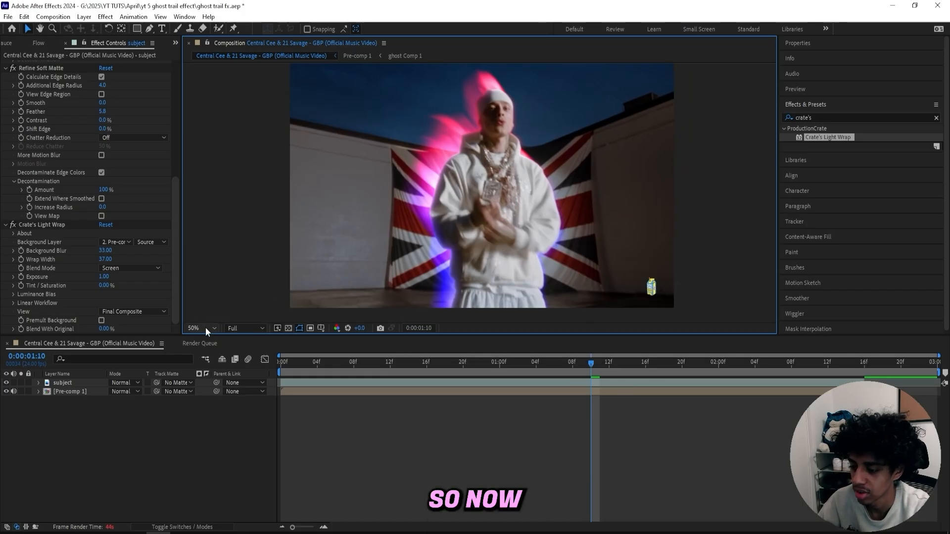
pyautogui.click(202, 328)
pyautogui.click(197, 349)
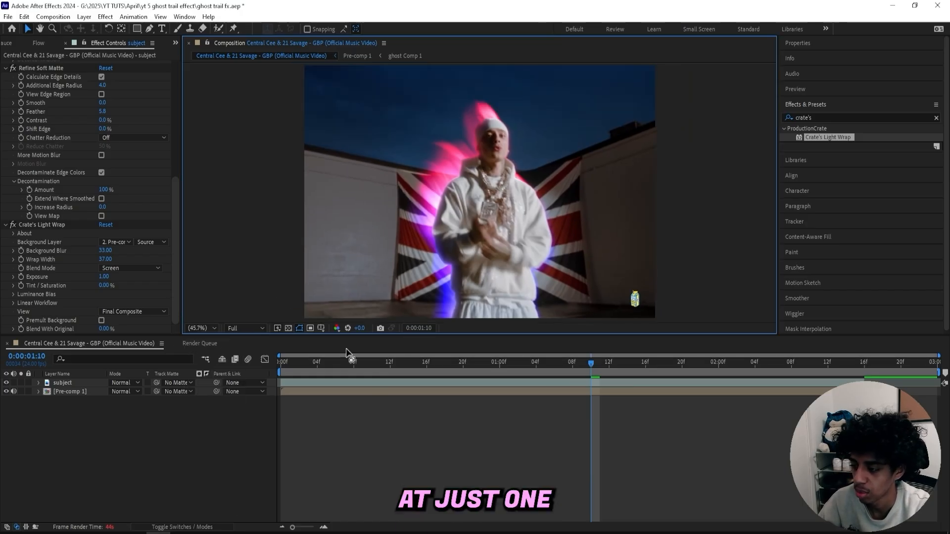
# Create an adjustment layer and place it between the subject and Pre-comp 1 layers.
pyautogui.rightClick(342, 413)
pyautogui.moveTo(370, 307)
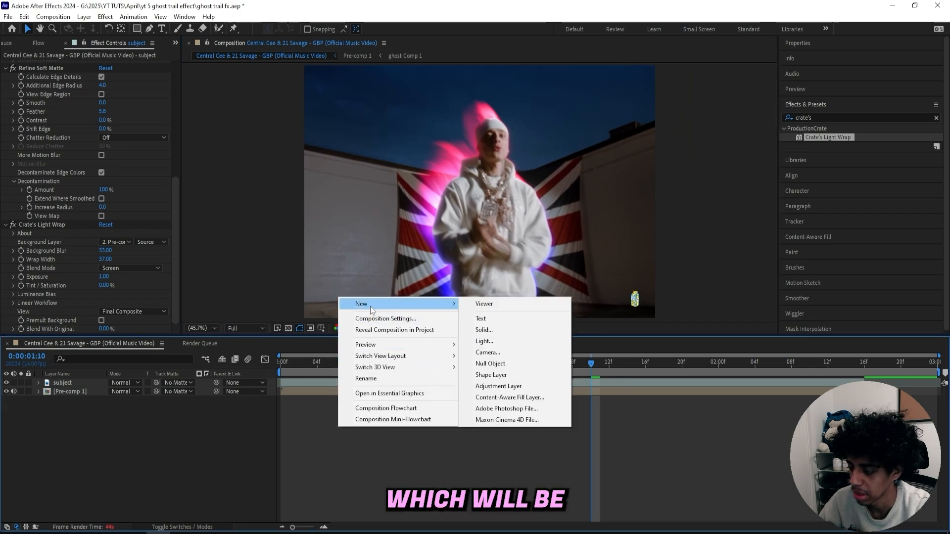
pyautogui.click(515, 387)
pyautogui.moveTo(84, 382); pyautogui.dragTo(78, 394)
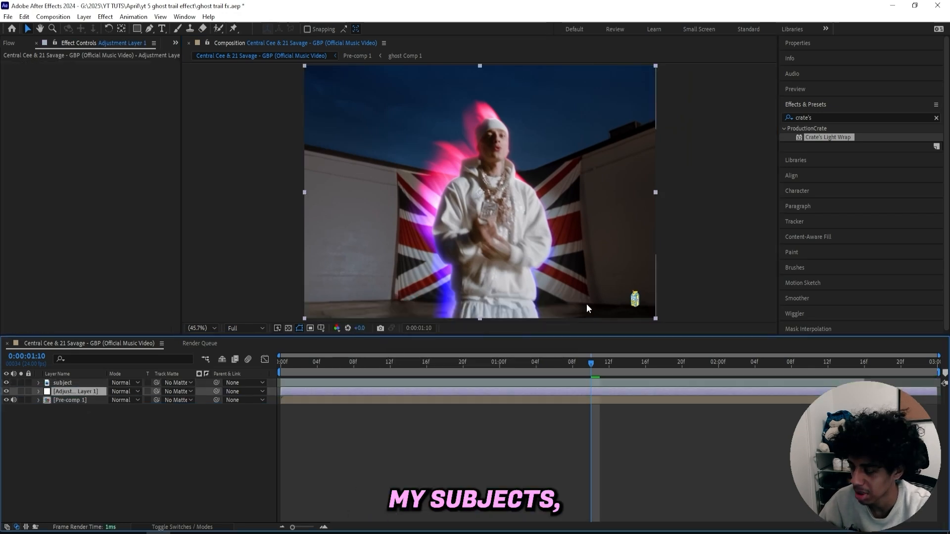
# Find the chromatic effects and apply uni.Chromatic Aberration to the adjustment layer beneath the subject.
pyautogui.click(826, 117)
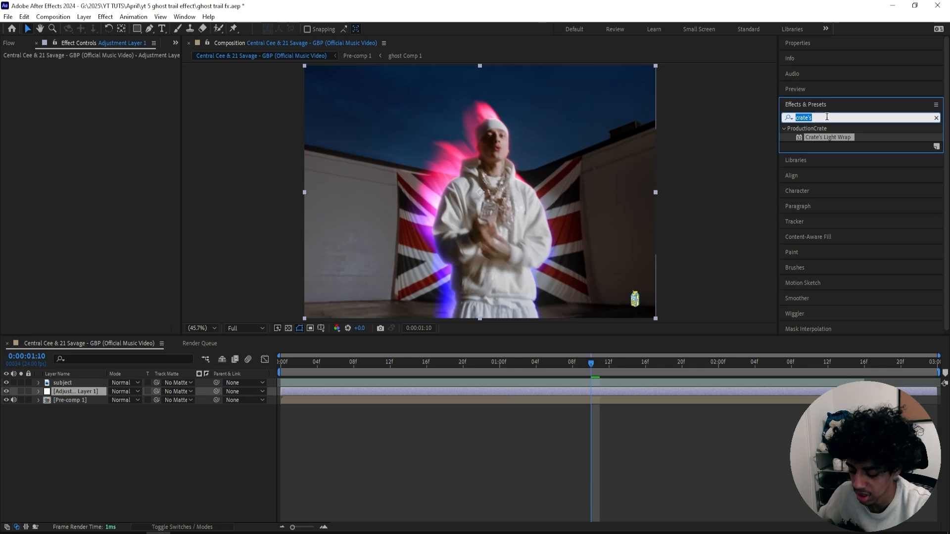
pyautogui.write('chro')
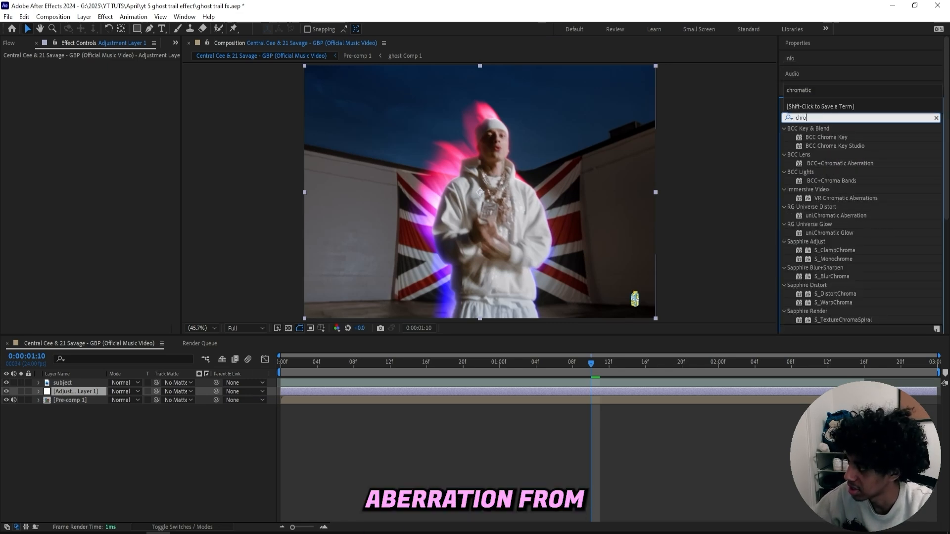
pyautogui.write('matic')
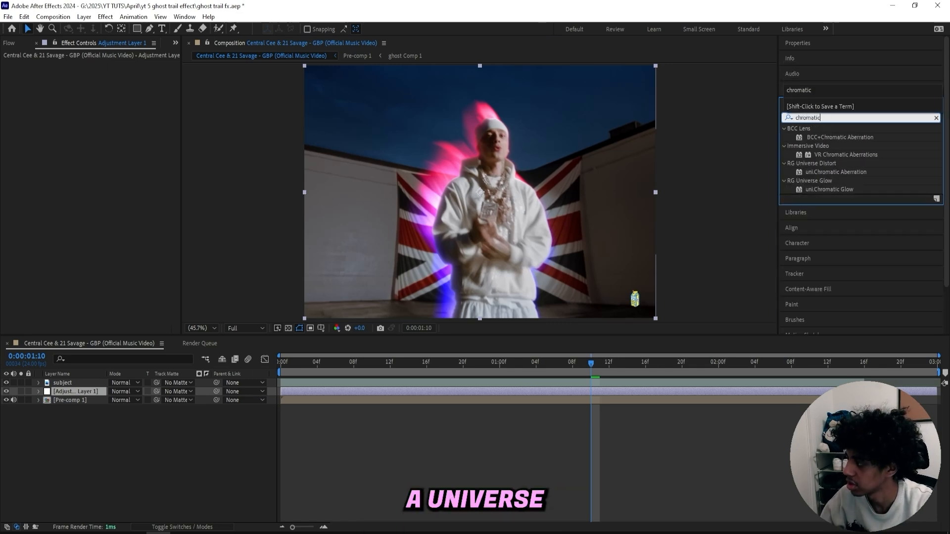
pyautogui.moveTo(835, 172); pyautogui.dragTo(46, 99)
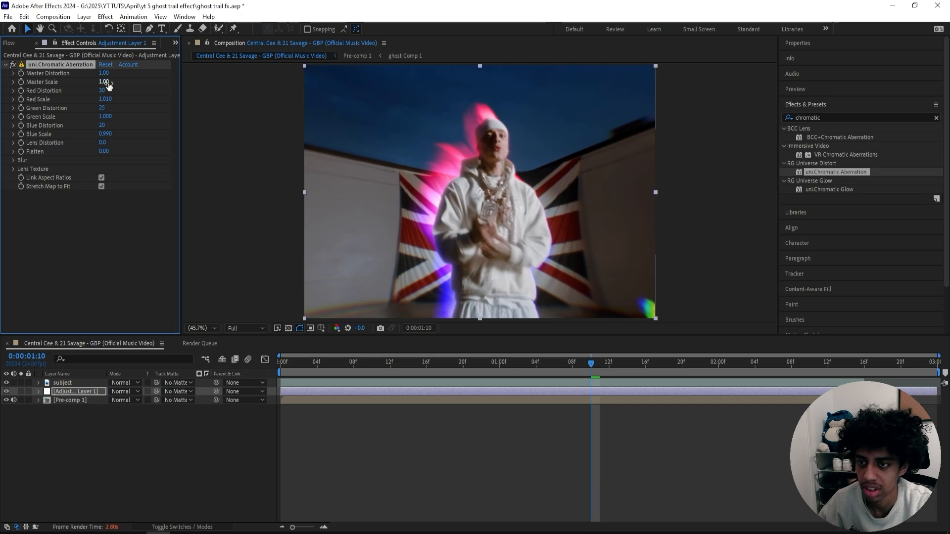
# Set the Chromatic Aberration's Master Distortion to 0.43, Master Scale to 0.52 and Radial Blur to 1.3.
pyautogui.moveTo(105, 73); pyautogui.dragTo(97, 74)
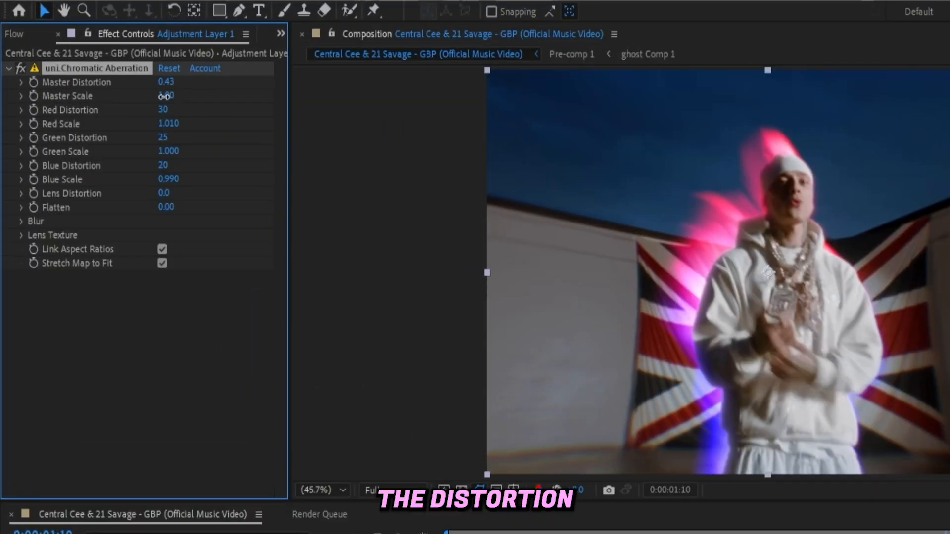
pyautogui.moveTo(164, 96); pyautogui.dragTo(128, 96)
pyautogui.click(22, 221)
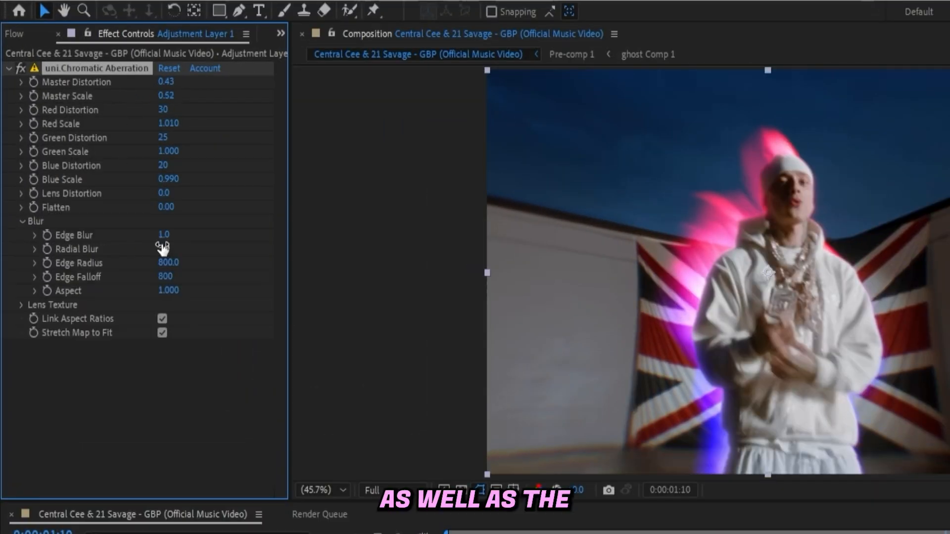
pyautogui.click(168, 250)
pyautogui.press('Return')
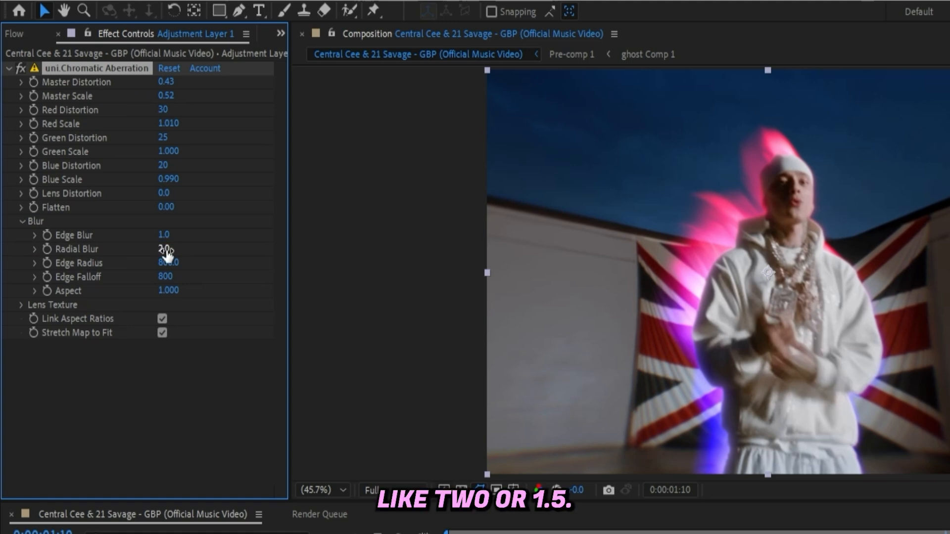
pyautogui.write('1.3')
pyautogui.press('Return')
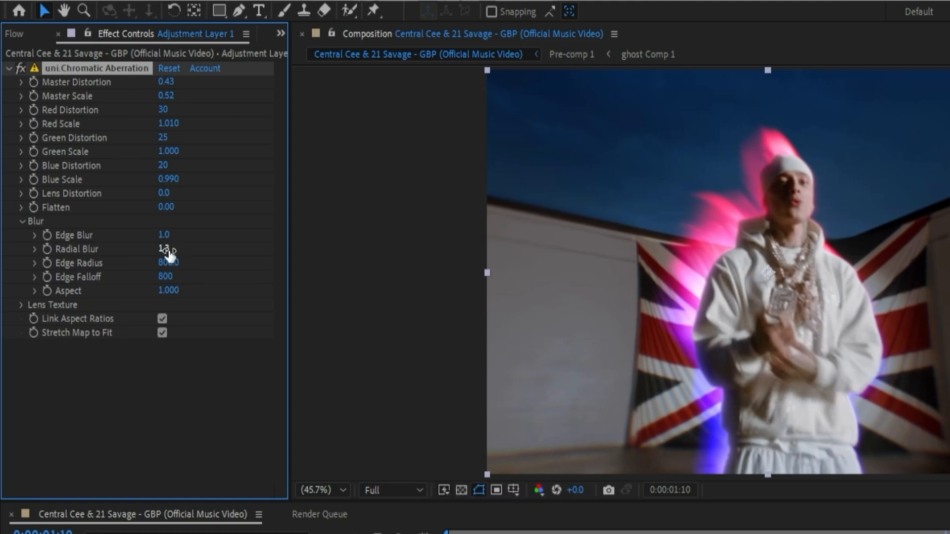
# Try the Dried lens texture on the Chromatic Aberration, switch it to Bokeh and lower the Texture Amount.
pyautogui.click(21, 304)
pyautogui.click(210, 319)
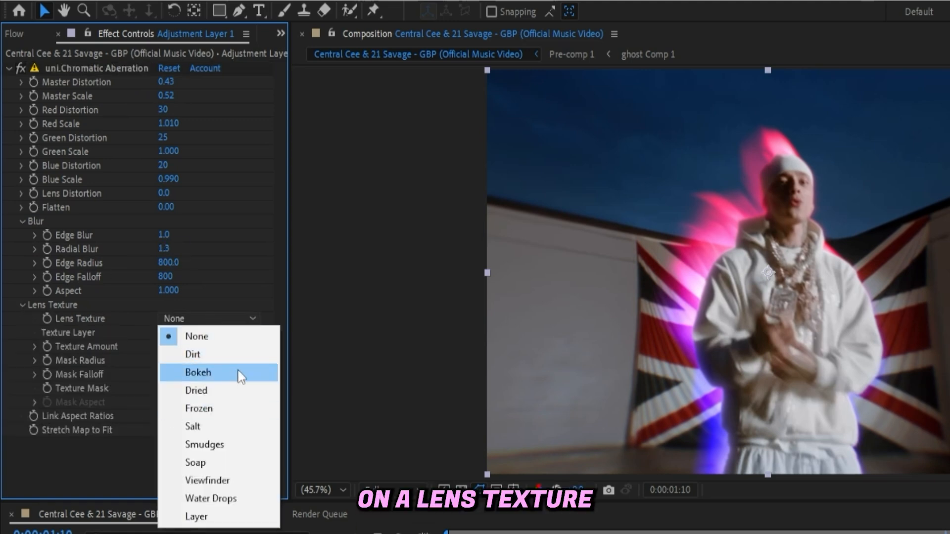
pyautogui.click(213, 388)
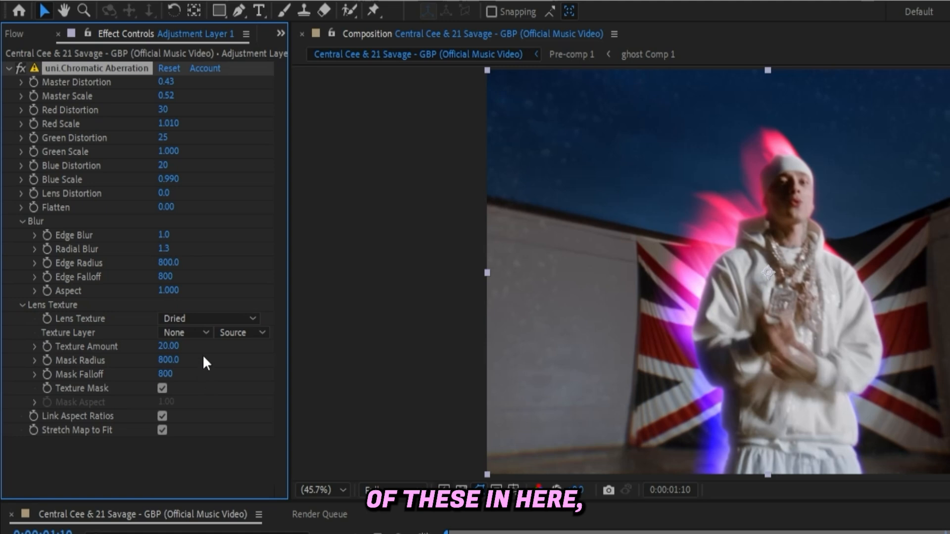
pyautogui.click(208, 319)
pyautogui.click(212, 371)
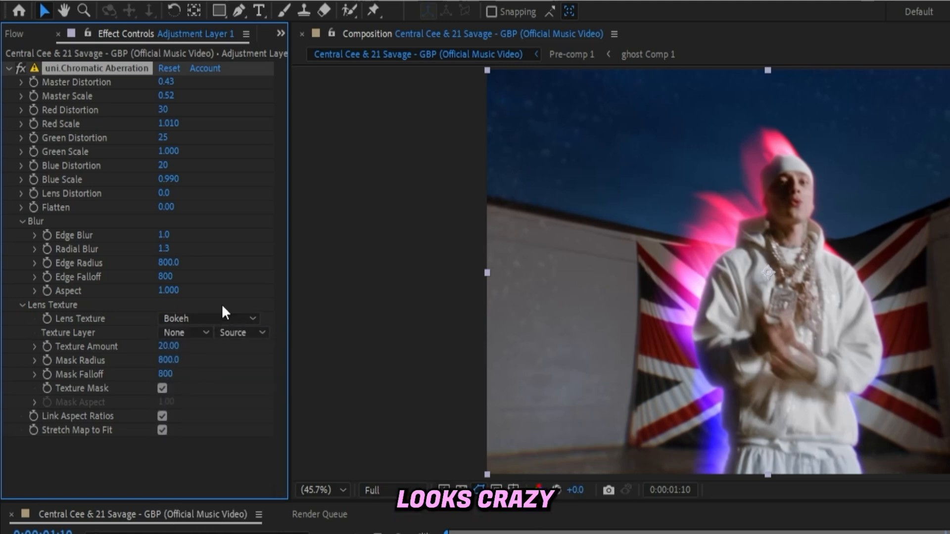
pyautogui.click(208, 319)
pyautogui.click(129, 352)
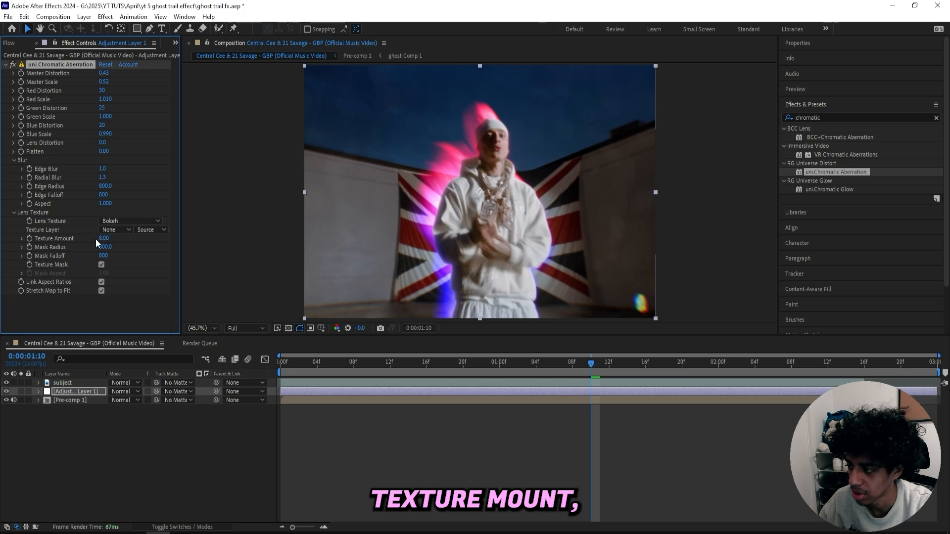
# Create a second adjustment layer above the subject layer.
pyautogui.click(232, 438)
pyautogui.rightClick(334, 293)
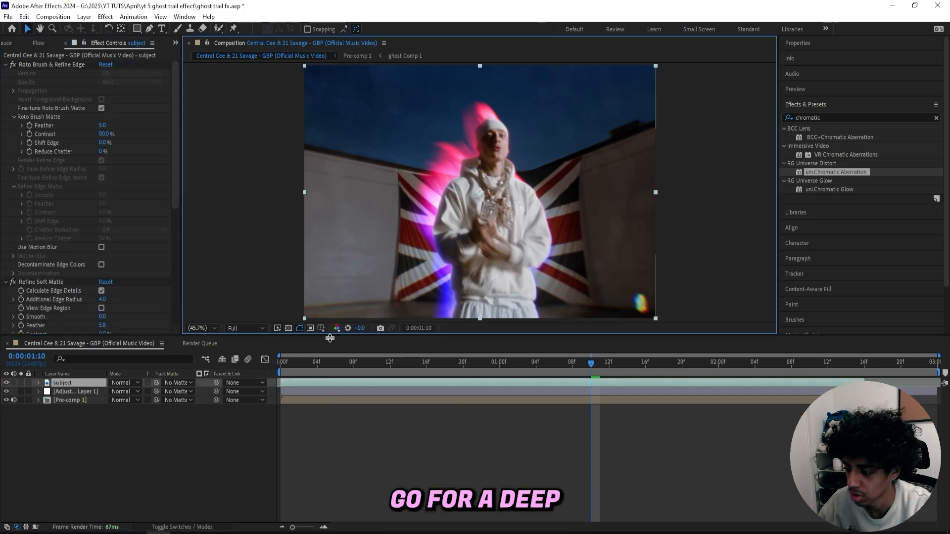
pyautogui.rightClick(292, 313)
pyautogui.press('Escape')
pyautogui.rightClick(289, 308)
pyautogui.moveTo(346, 314)
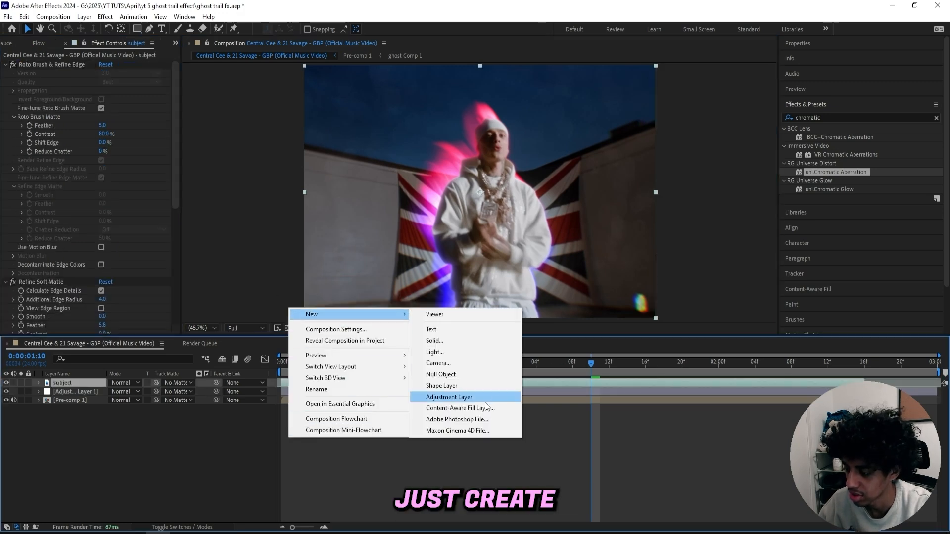
pyautogui.click(465, 398)
# Apply Deep Glow to the uppermost adjustment layer with Exposure 0.47 and Radius 603.
pyautogui.click(829, 118)
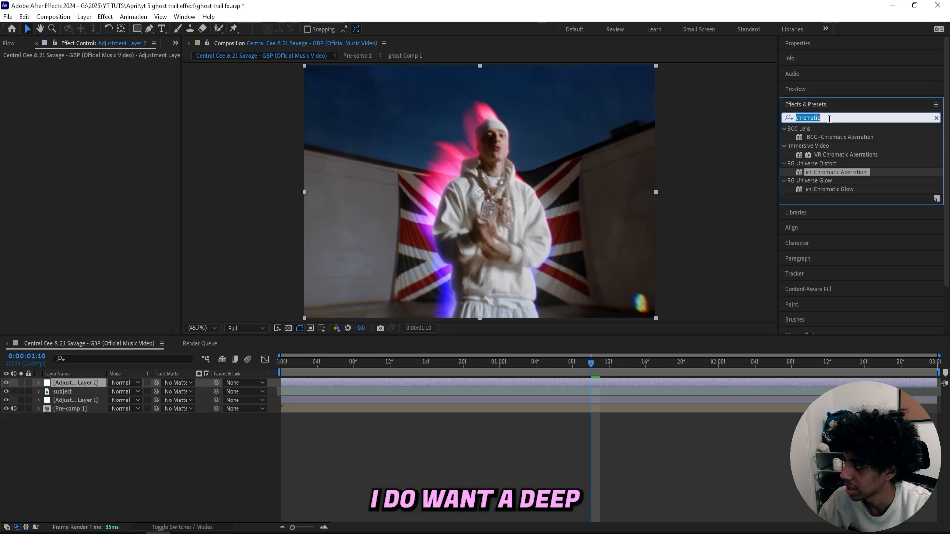
pyautogui.write('deep glow')
pyautogui.doubleClick(818, 137)
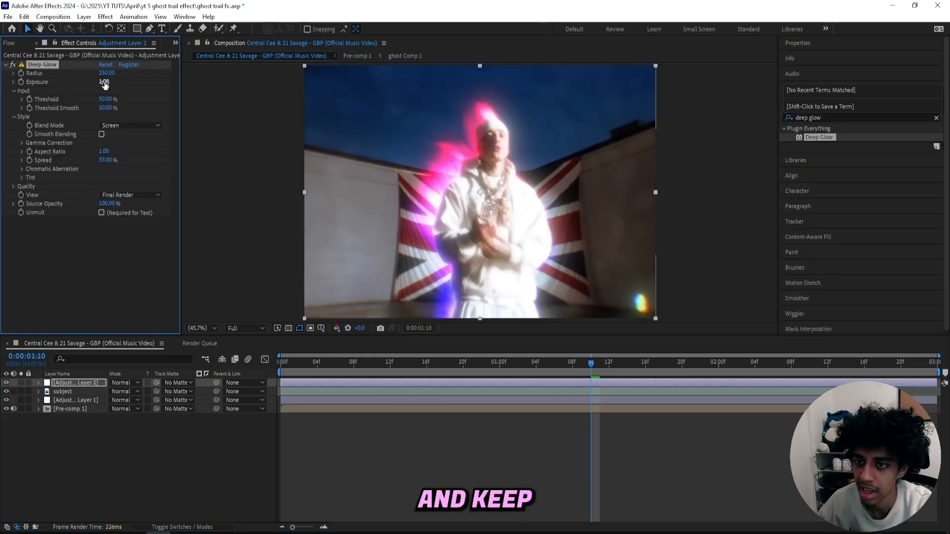
pyautogui.click(103, 82)
pyautogui.write('.47')
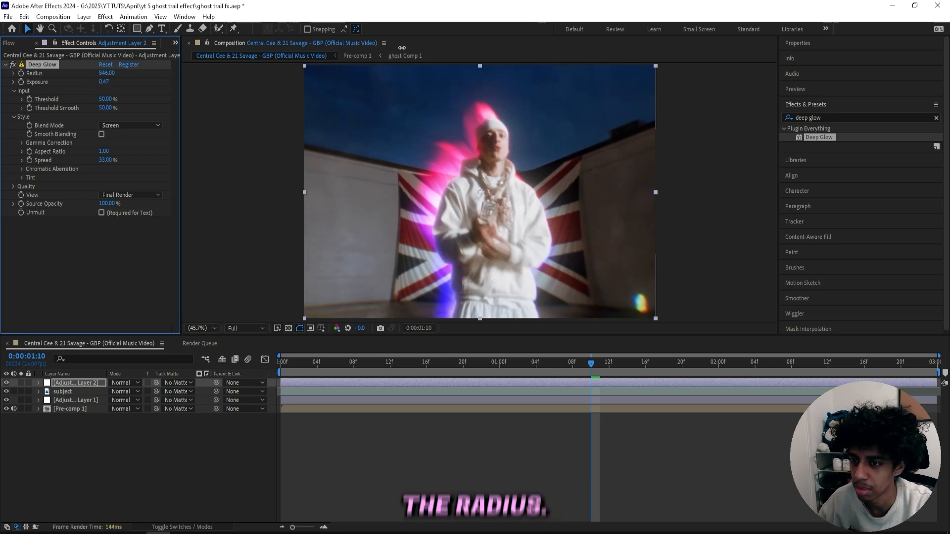
pyautogui.moveTo(402, 47); pyautogui.dragTo(354, 54)
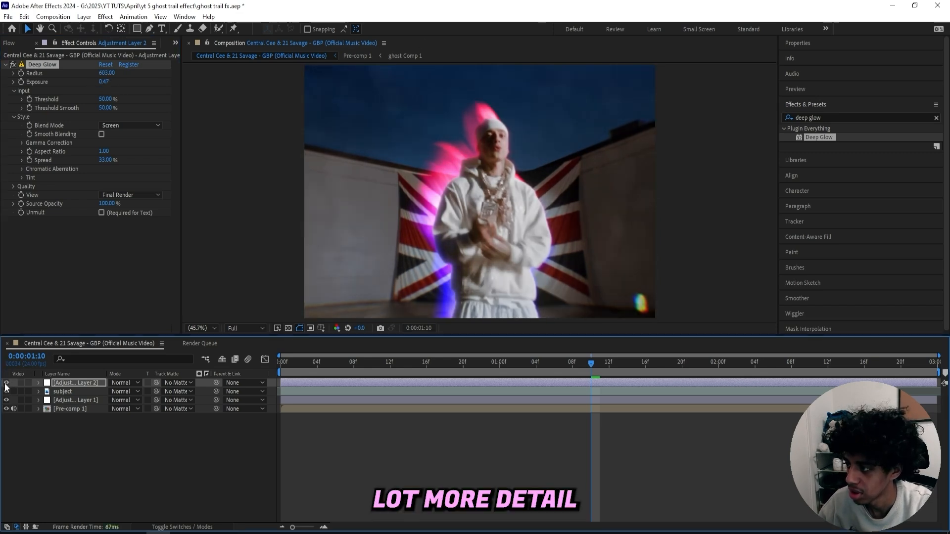
# Compare the frame with and without the glow adjustment layer, and lower Deep Glow's Exposure to 0.32.
pyautogui.click(6, 383)
pyautogui.click(6, 383)
pyautogui.click(6, 383)
pyautogui.click(5, 383)
pyautogui.click(6, 383)
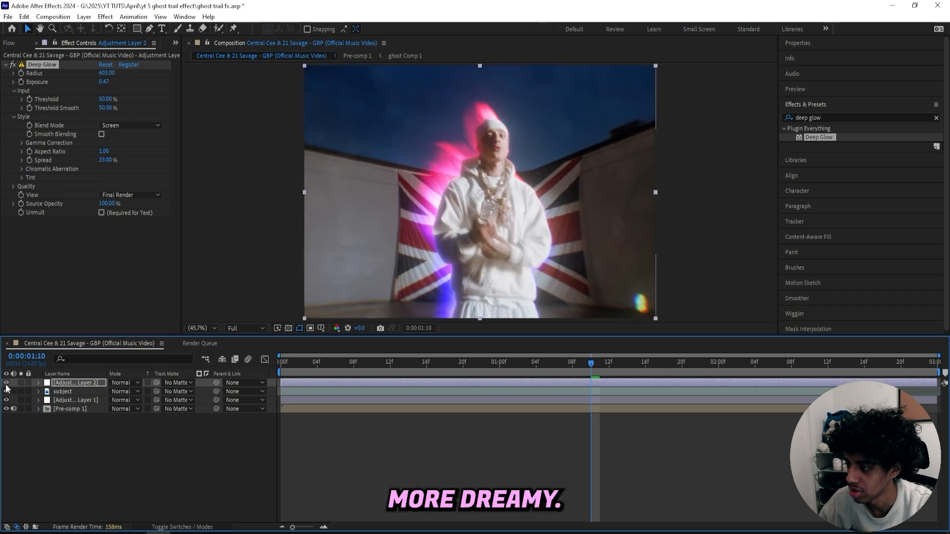
pyautogui.moveTo(103, 82); pyautogui.dragTo(94, 82)
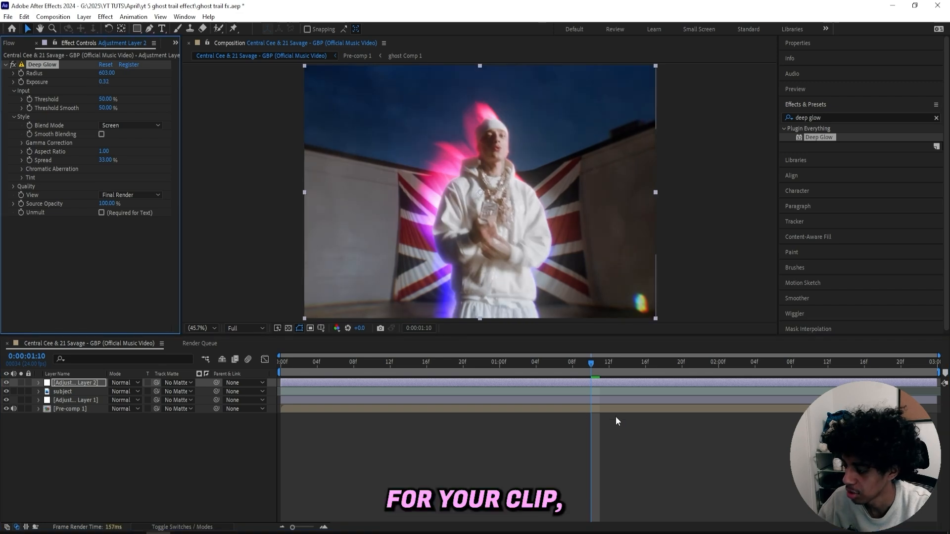
# Return the playhead to 0:00:00:00 and pre-compose both adjustment layers, the subject and Pre-comp 1 into one composition.
pyautogui.click(604, 365)
pyautogui.click(509, 362)
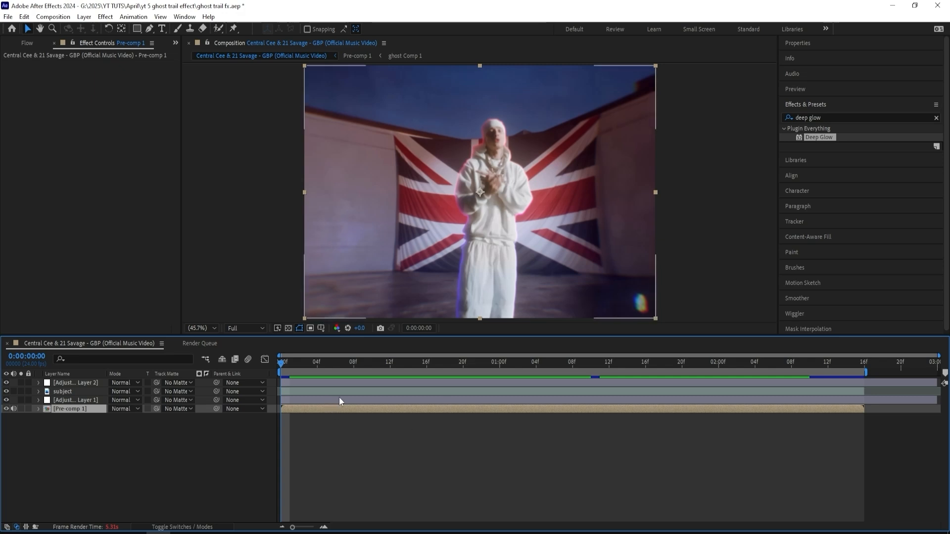
pyautogui.rightClick(349, 406)
pyautogui.click(371, 334)
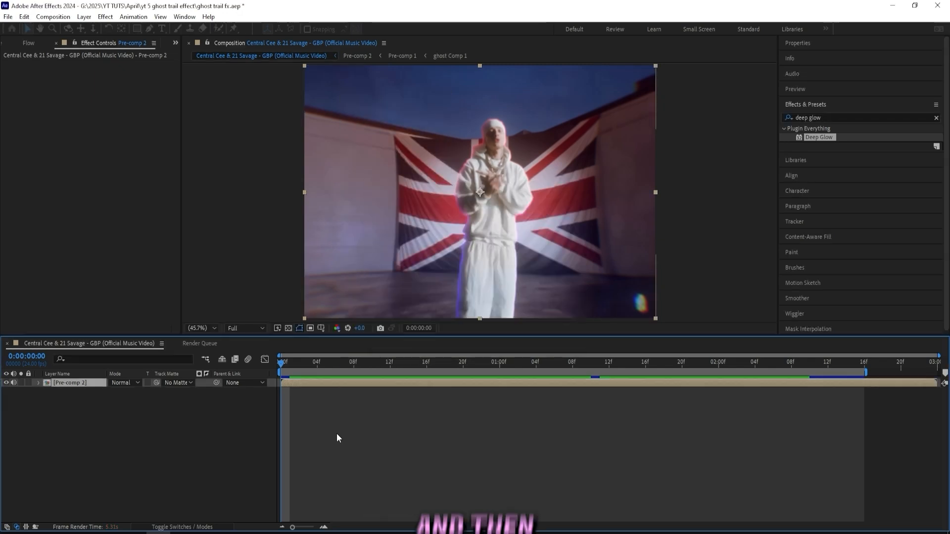
# Create an adjustment layer above Pre-comp 2 and apply the Subtle Shake 2 preset to it.
pyautogui.rightClick(324, 309)
pyautogui.moveTo(347, 315)
pyautogui.click(475, 398)
pyautogui.click(845, 118)
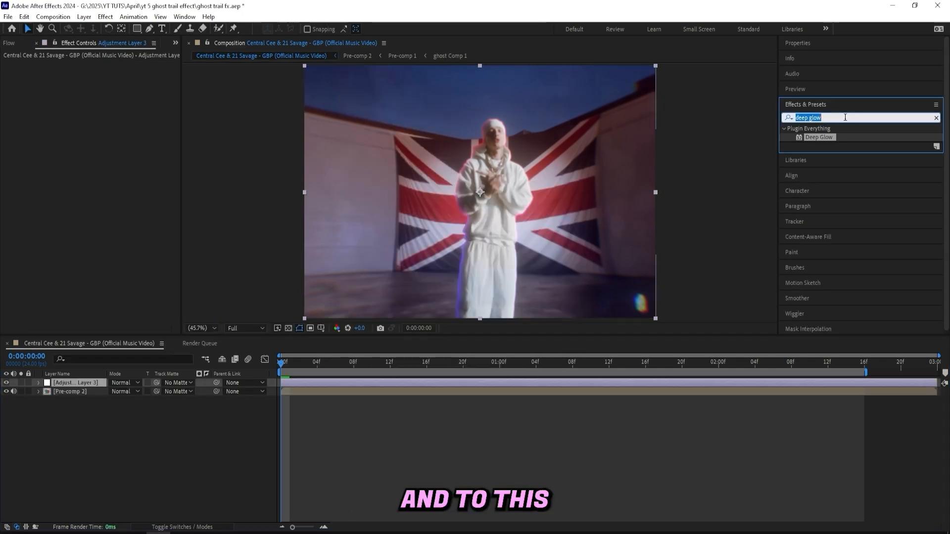
pyautogui.write('subt')
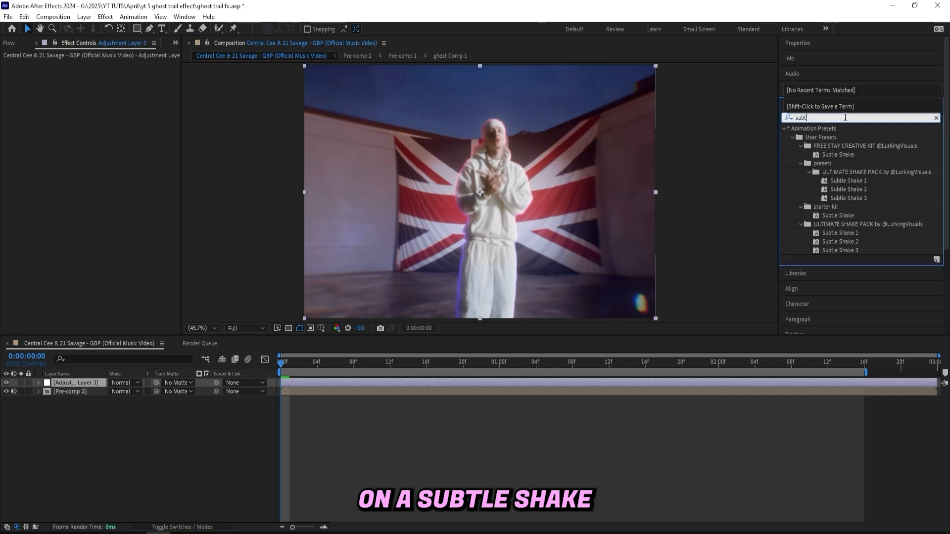
pyautogui.write('le shake')
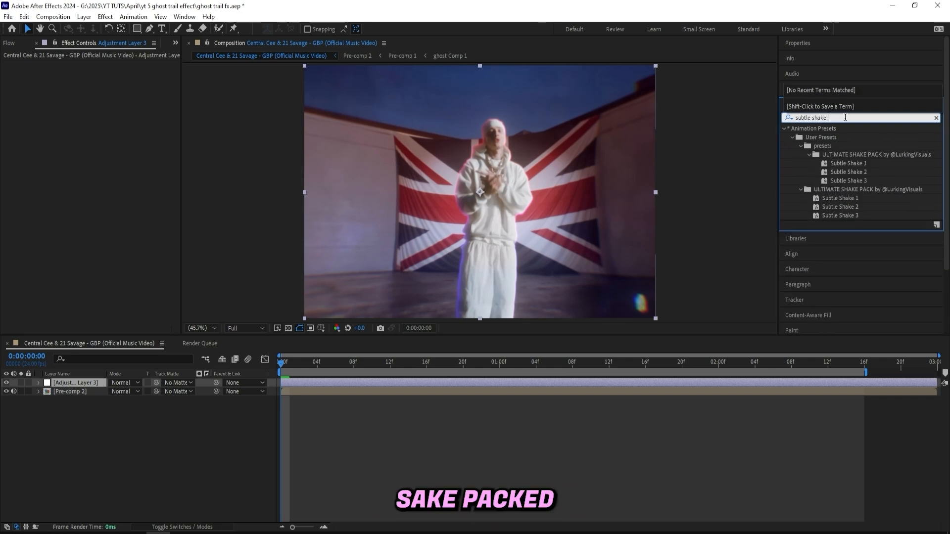
pyautogui.moveTo(866, 174); pyautogui.dragTo(336, 380)
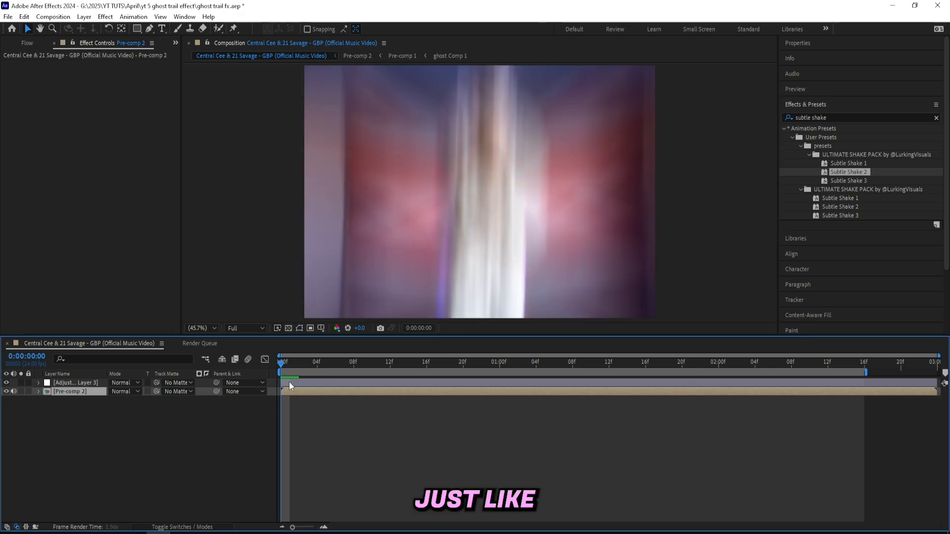